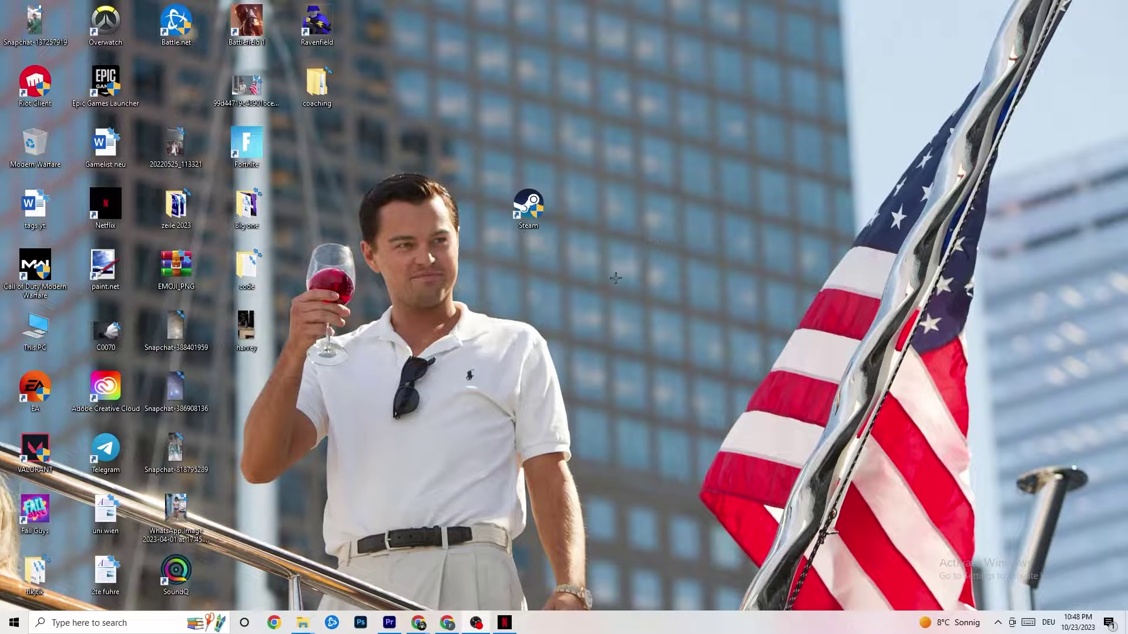
Open Settings at Update & Security, where Windows Update reports the PC is up to date
{"action": "left_click", "coordinate": [9, 627]}
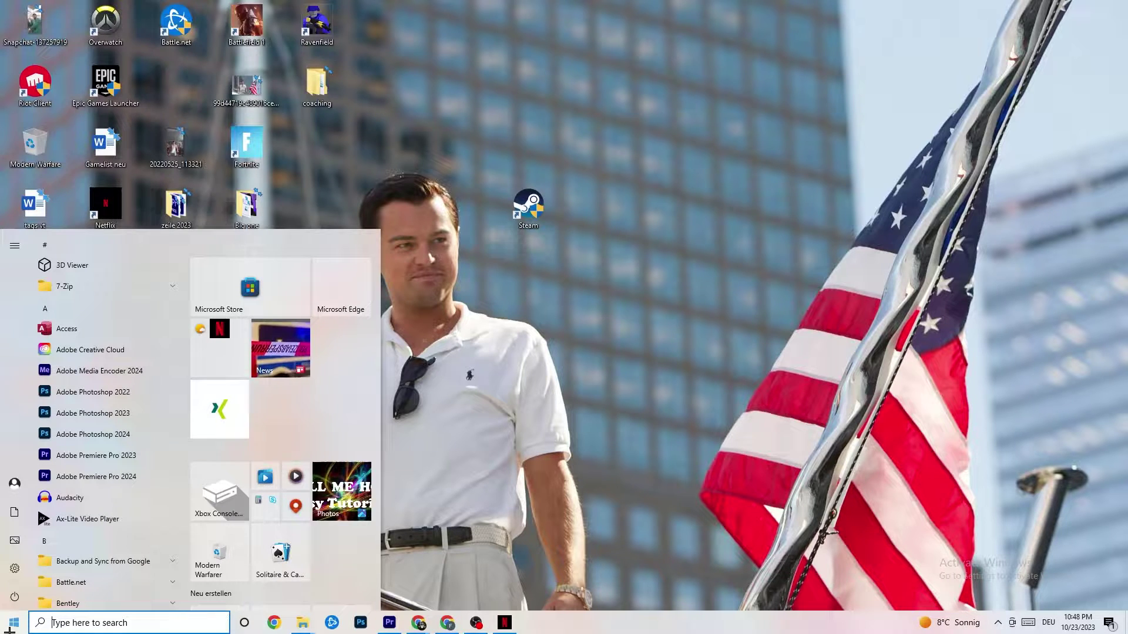
{"action": "left_click", "coordinate": [15, 568]}
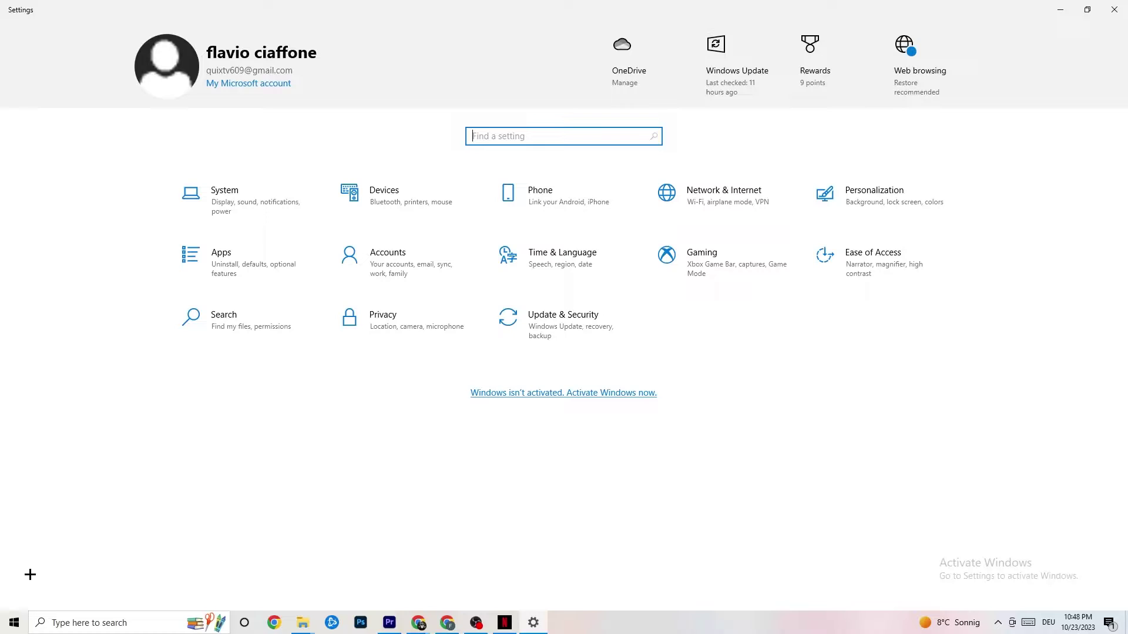
{"action": "left_click", "coordinate": [545, 339]}
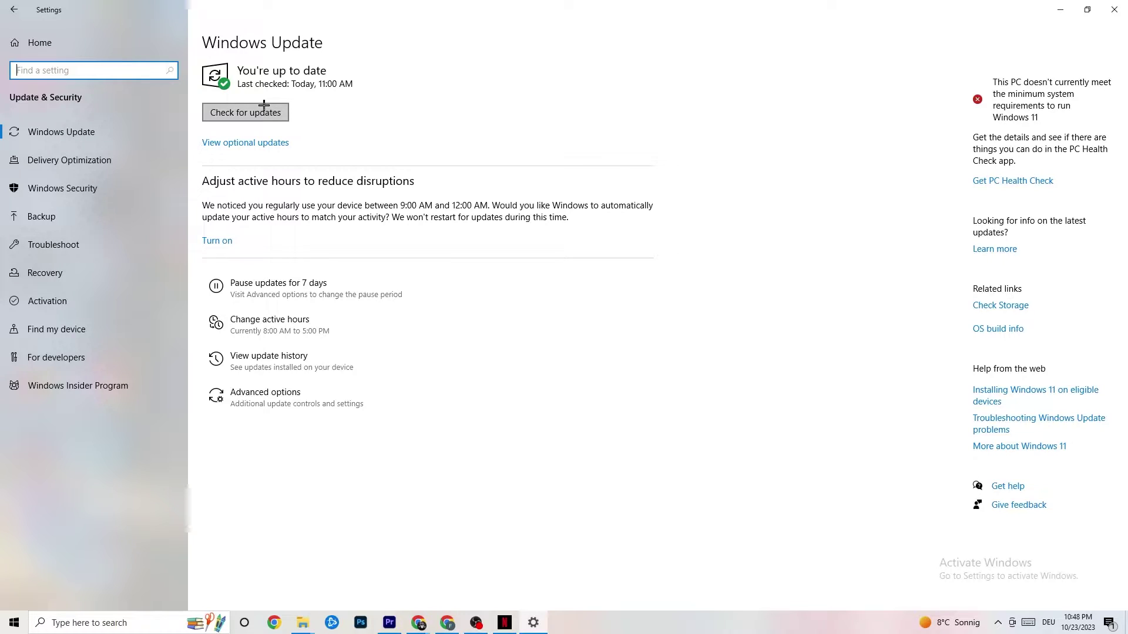
{"action": "left_click", "coordinate": [351, 80]}
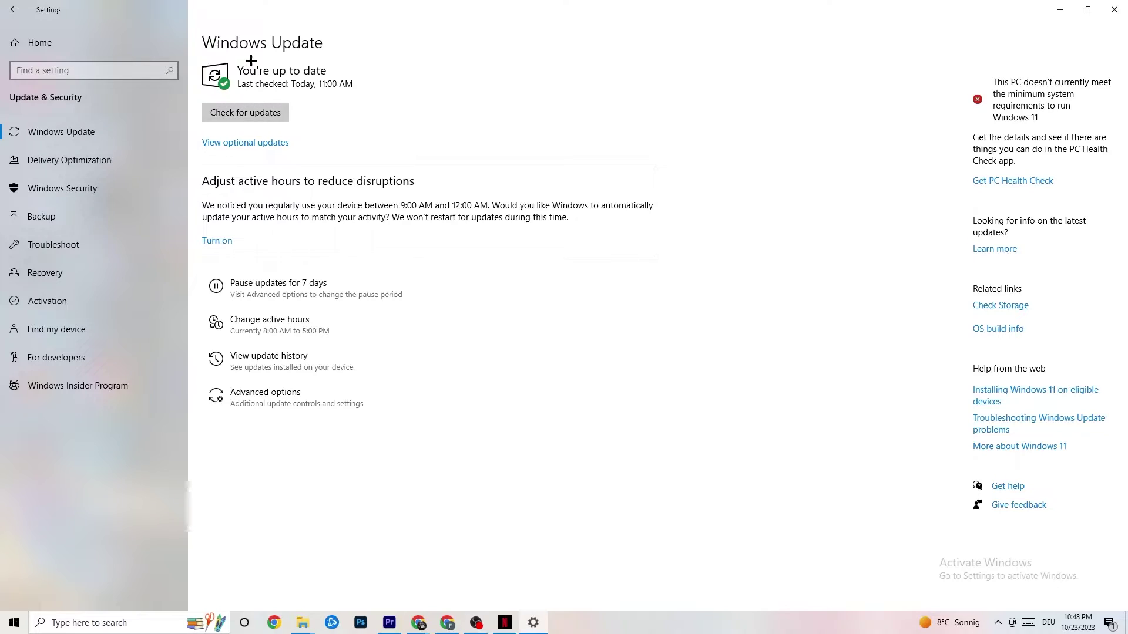
View the Troubleshoot page (no recommended troubleshooters), then minimize the Settings window
{"action": "left_click", "coordinate": [69, 245]}
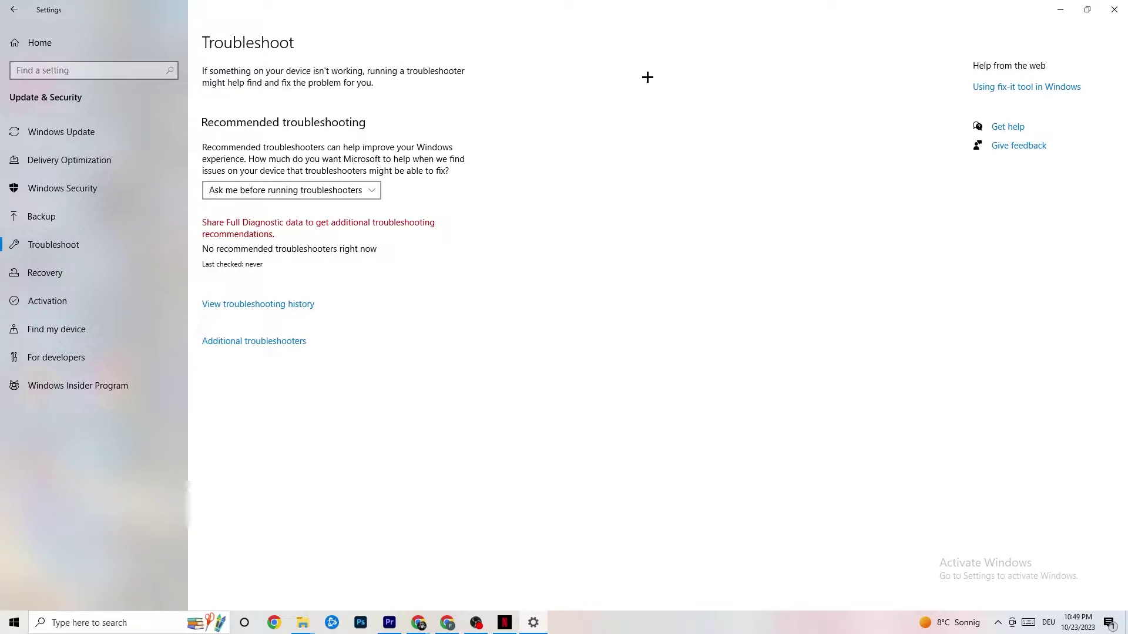
{"action": "left_click", "coordinate": [1060, 9]}
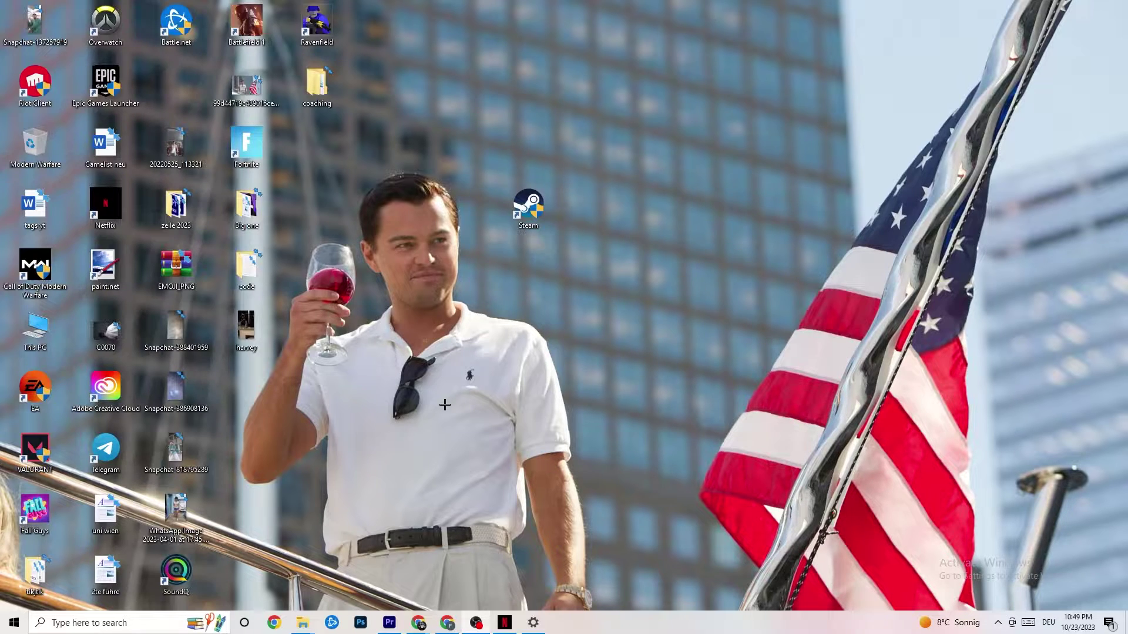
{"action": "left_click_drag", "start_coordinate": [523, 238], "coordinate": [501, 253]}
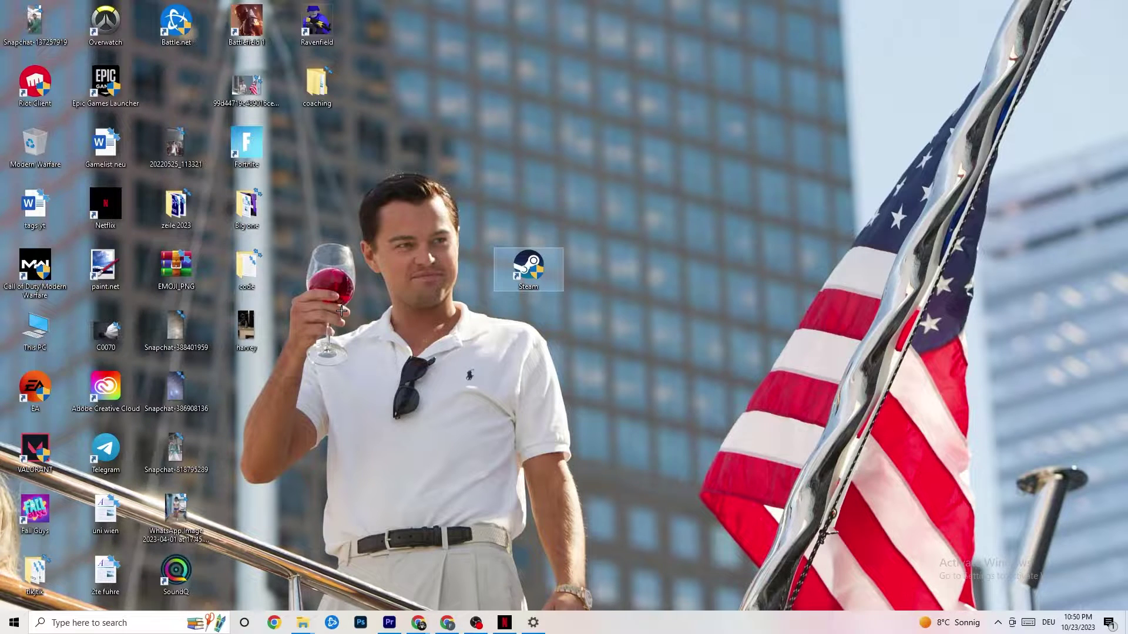
{"action": "right_click", "coordinate": [535, 266]}
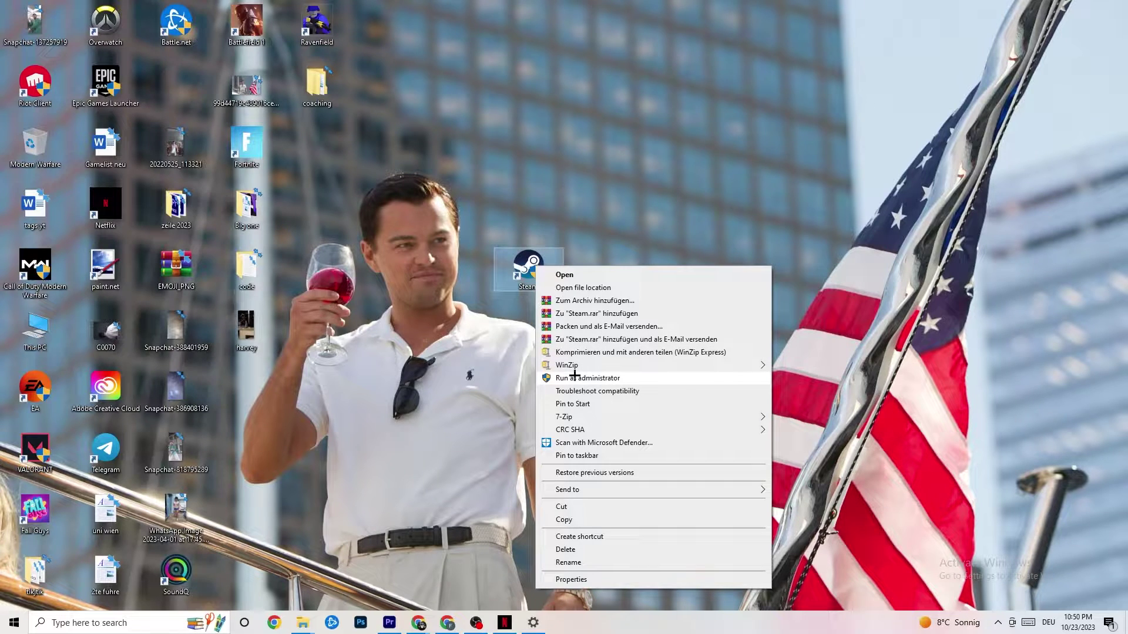
{"action": "left_click", "coordinate": [429, 354]}
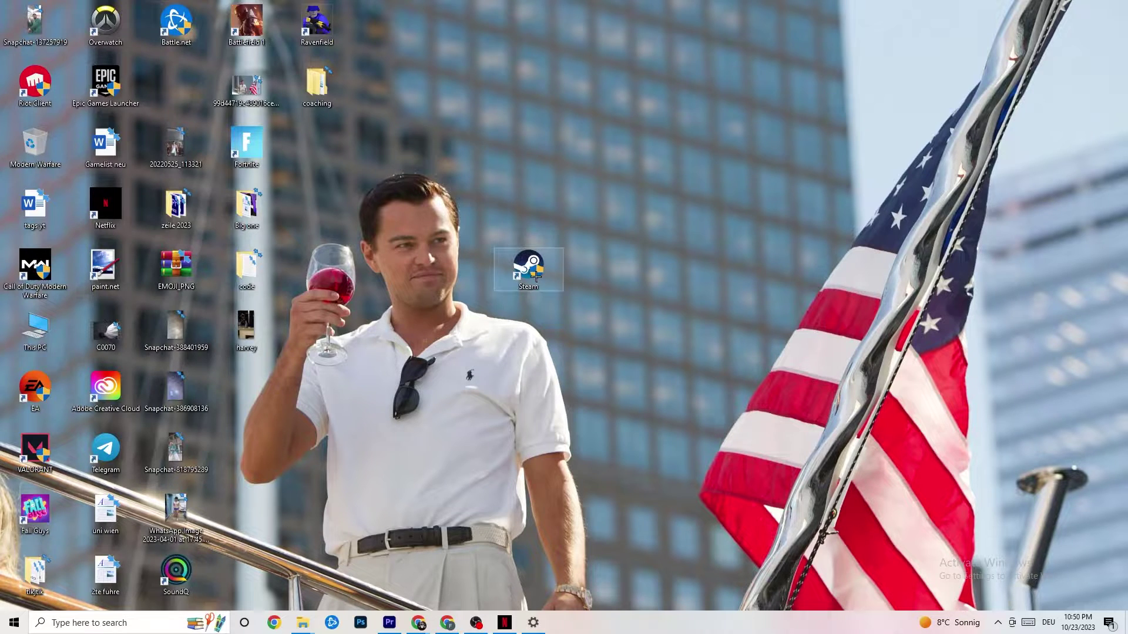
{"action": "left_click_drag", "start_coordinate": [518, 263], "coordinate": [518, 201]}
Set the Steam shortcut to run in Windows 8 compatibility mode as administrator and save
{"action": "right_click", "coordinate": [519, 201]}
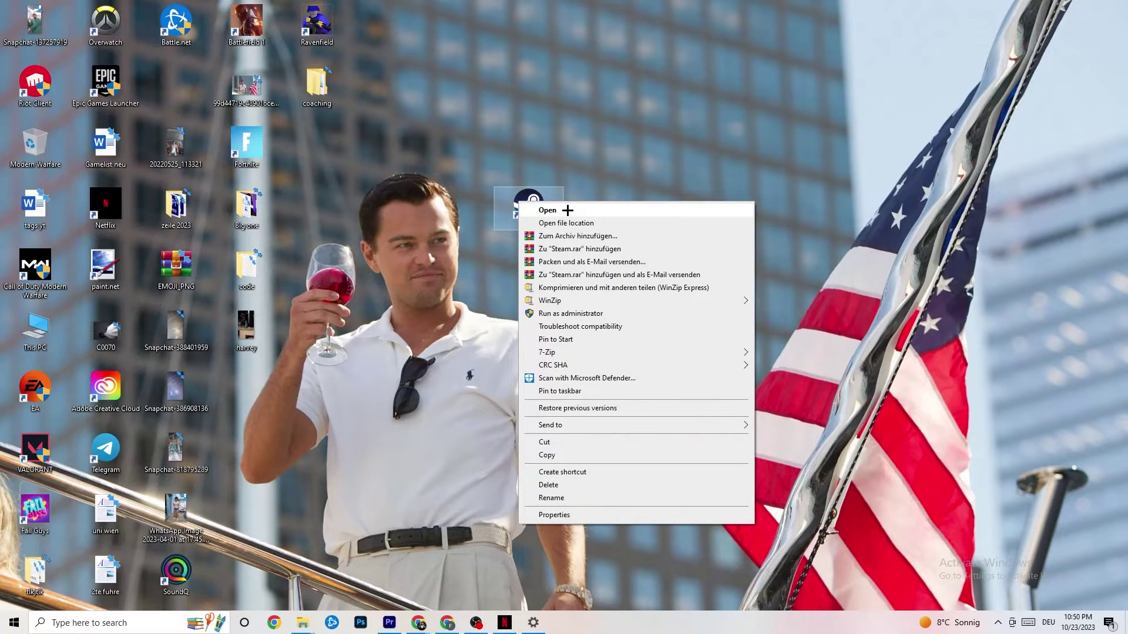
{"action": "left_click", "coordinate": [563, 516]}
{"action": "left_click_drag", "start_coordinate": [607, 212], "coordinate": [552, 103]}
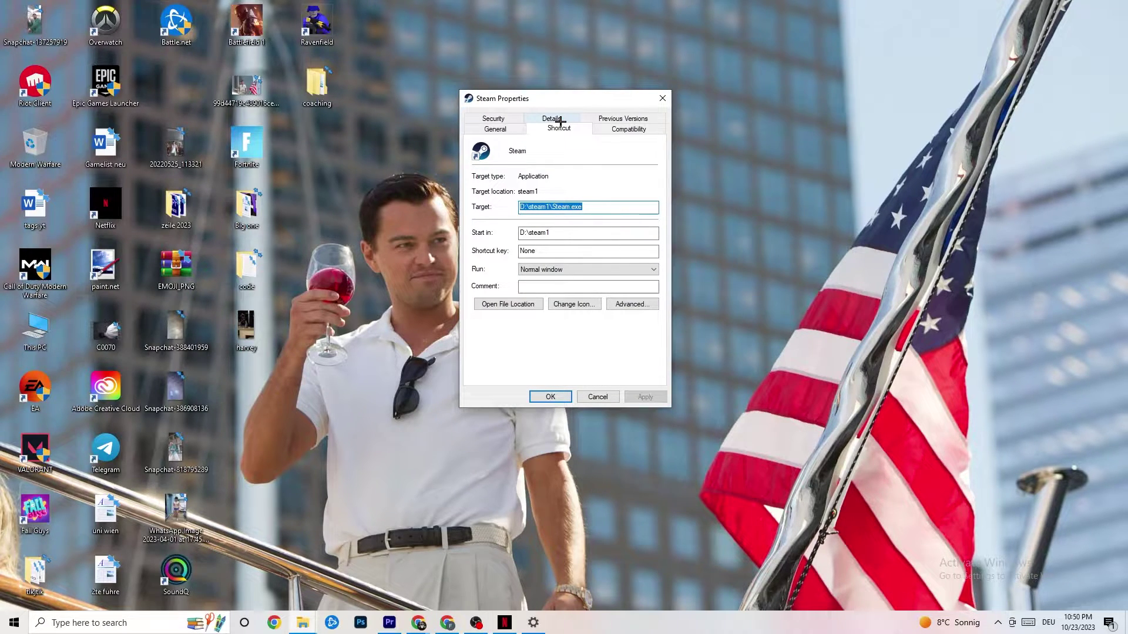
{"action": "left_click", "coordinate": [624, 129]}
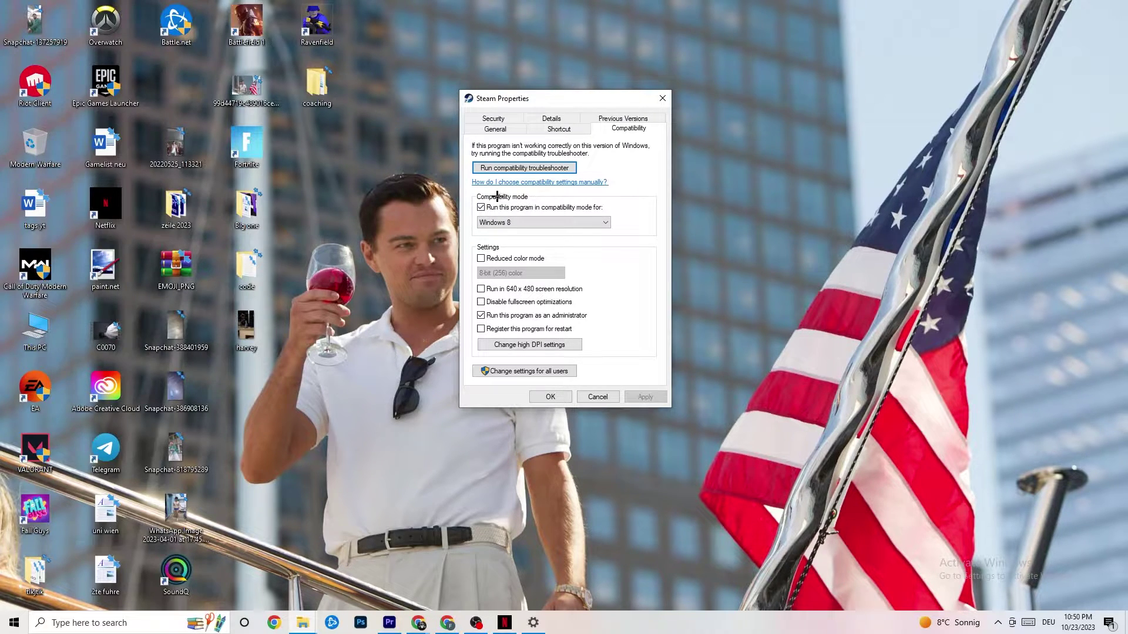
{"action": "left_click", "coordinate": [570, 222]}
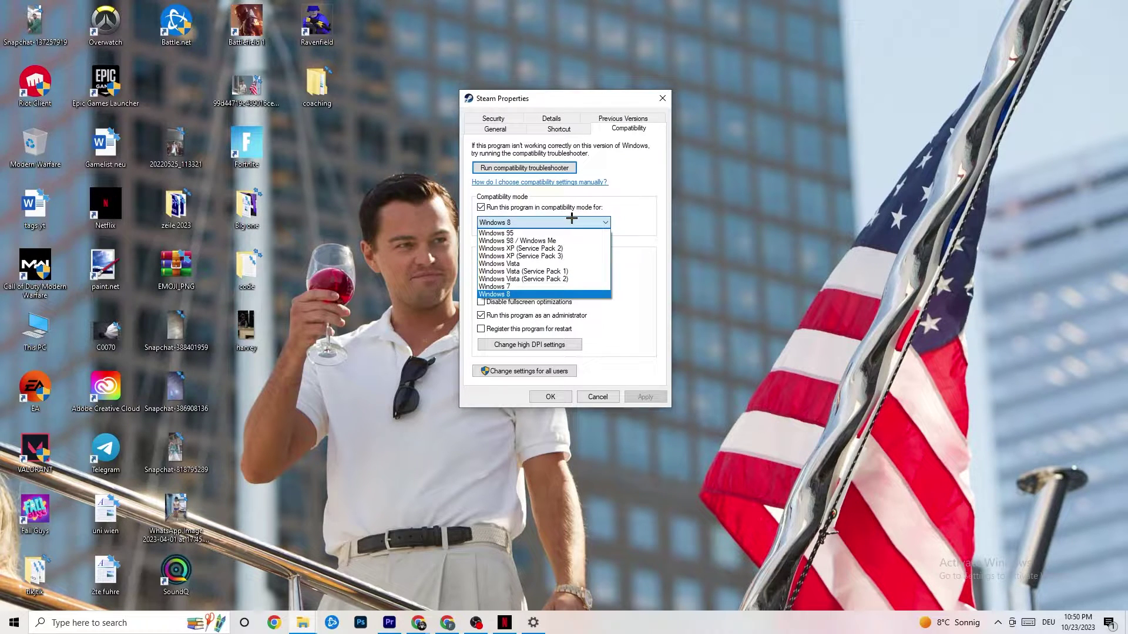
{"action": "left_click", "coordinate": [553, 294]}
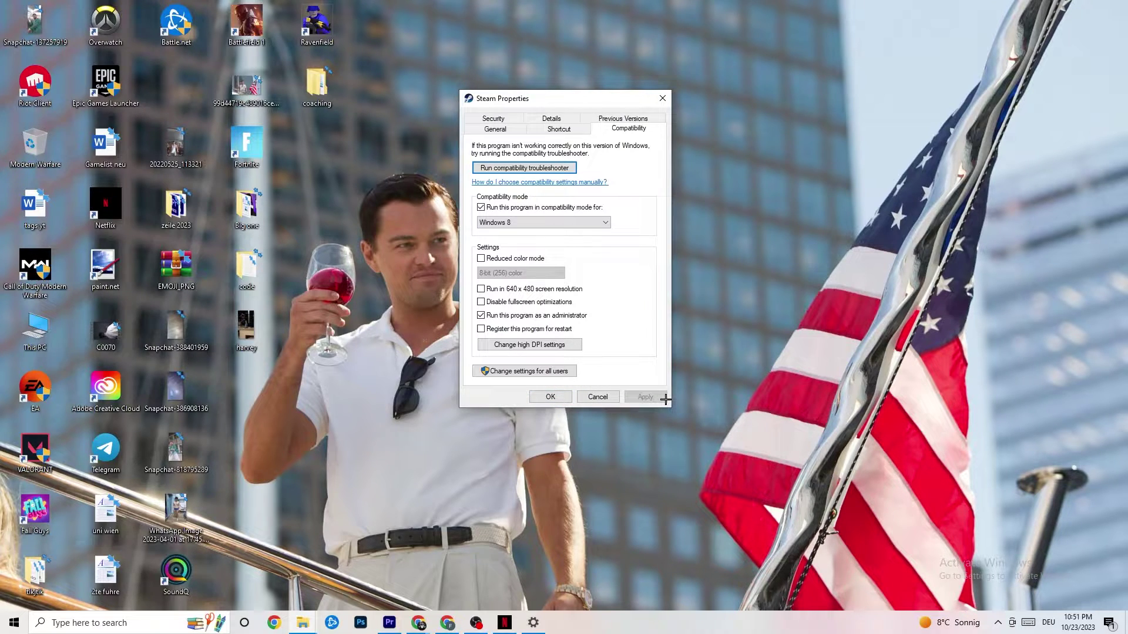
{"action": "left_click", "coordinate": [552, 398]}
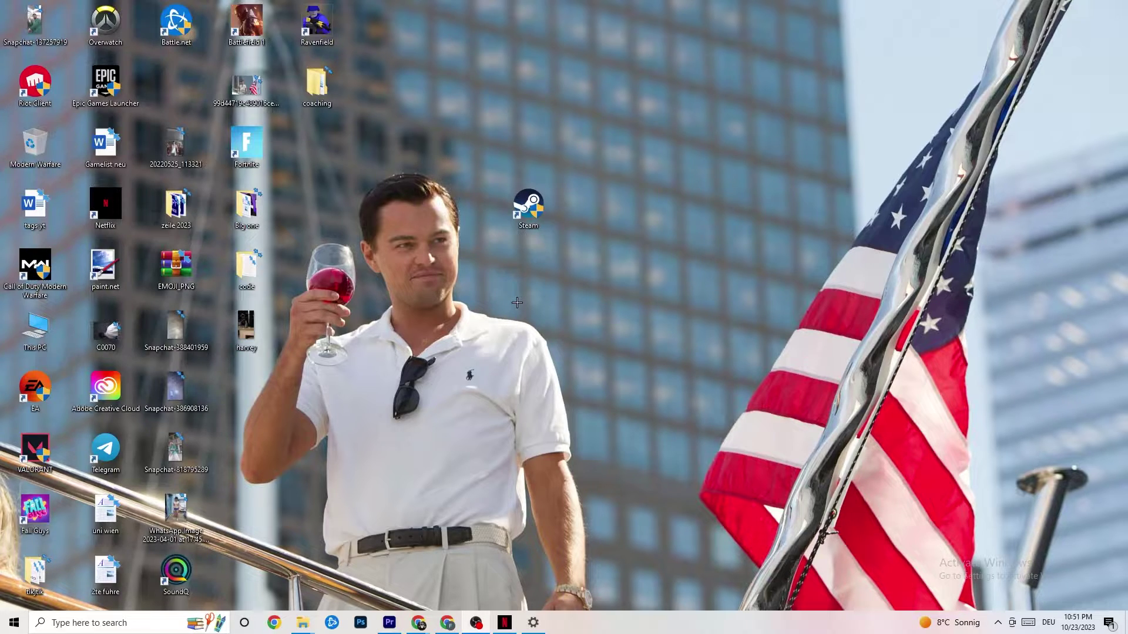
Restore the minimized Settings window from the taskbar and return to its Home page
{"action": "right_click", "coordinate": [508, 210]}
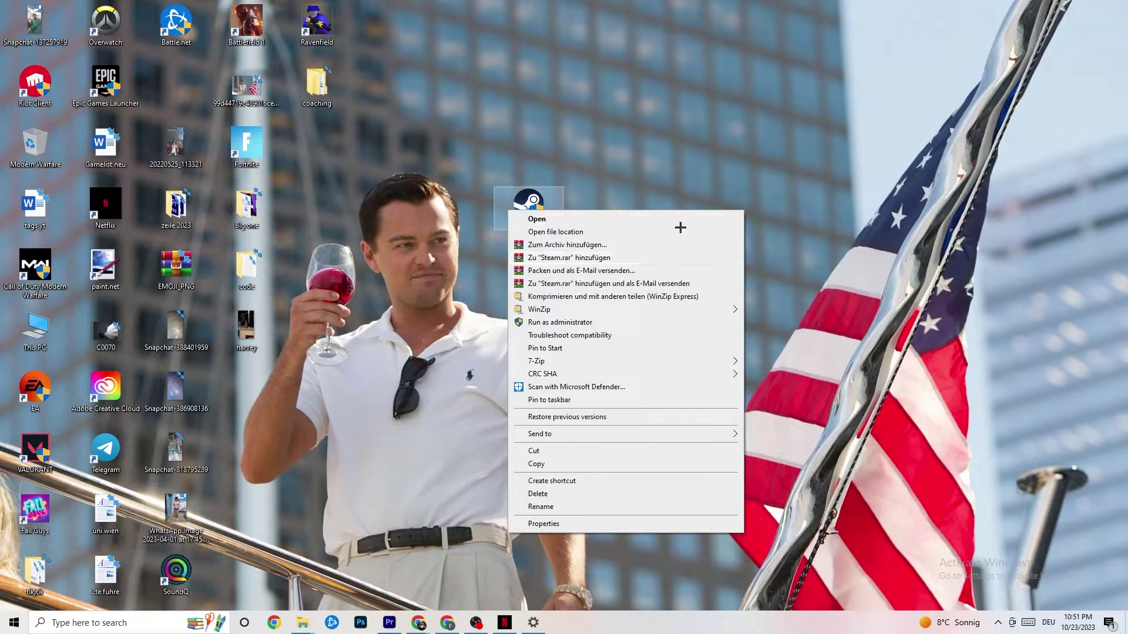
{"action": "left_click", "coordinate": [413, 259]}
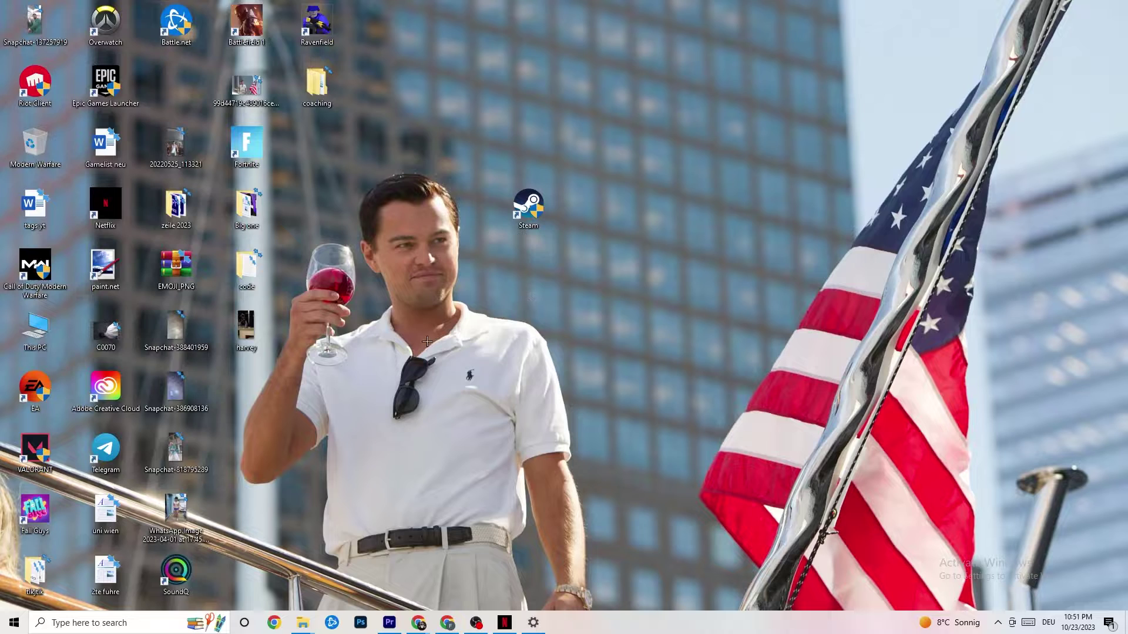
{"action": "left_click", "coordinate": [14, 623]}
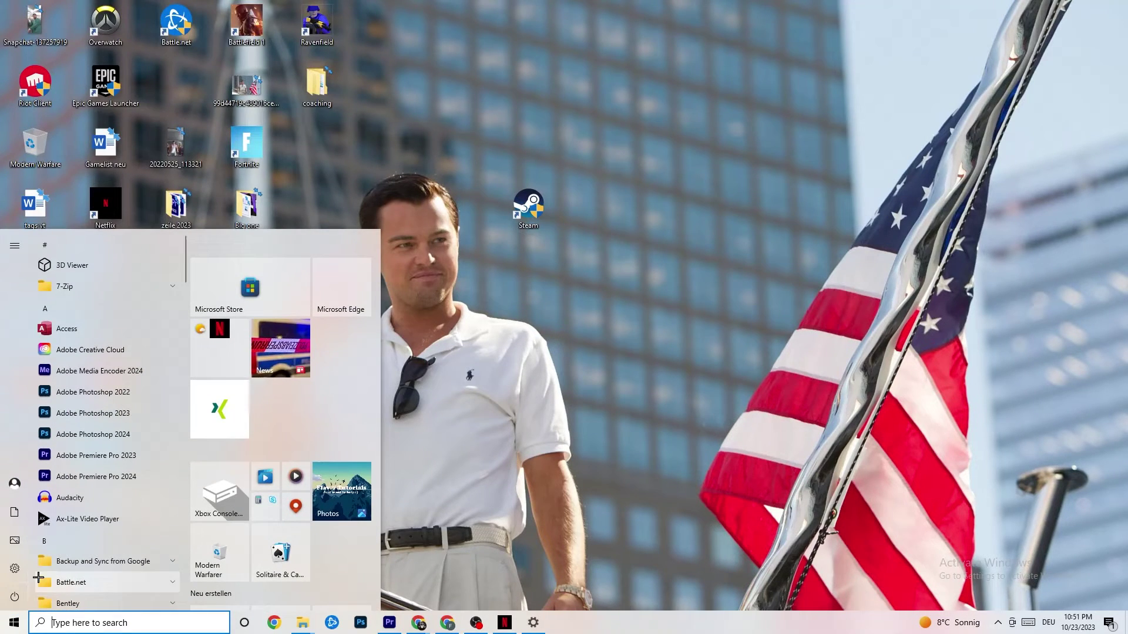
{"action": "left_click", "coordinate": [533, 623]}
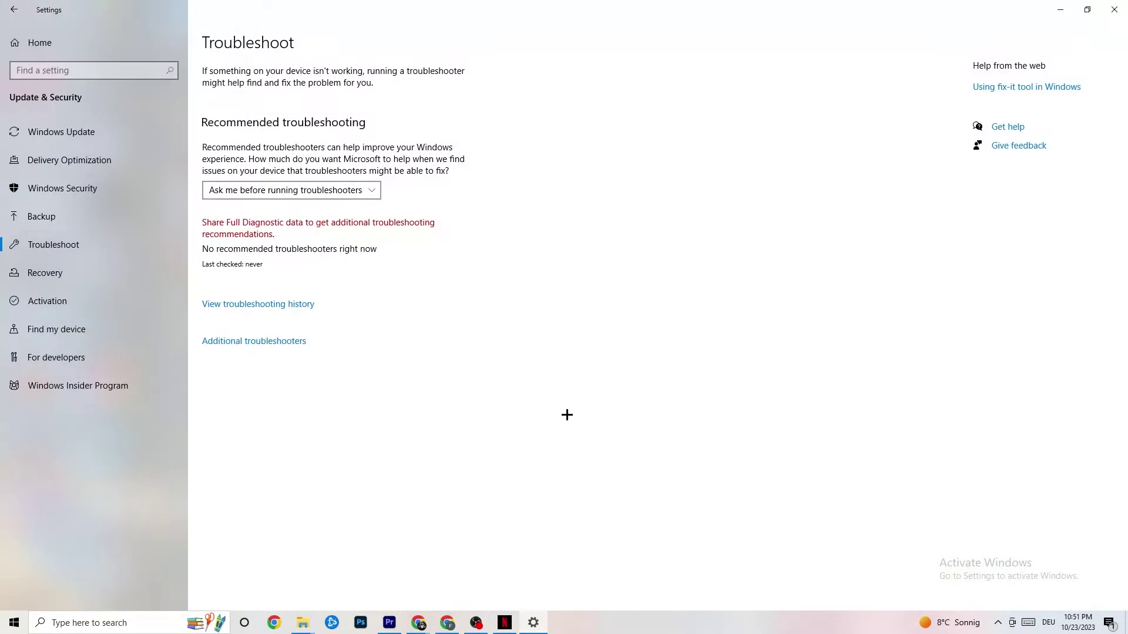
{"action": "left_click", "coordinate": [4, 6]}
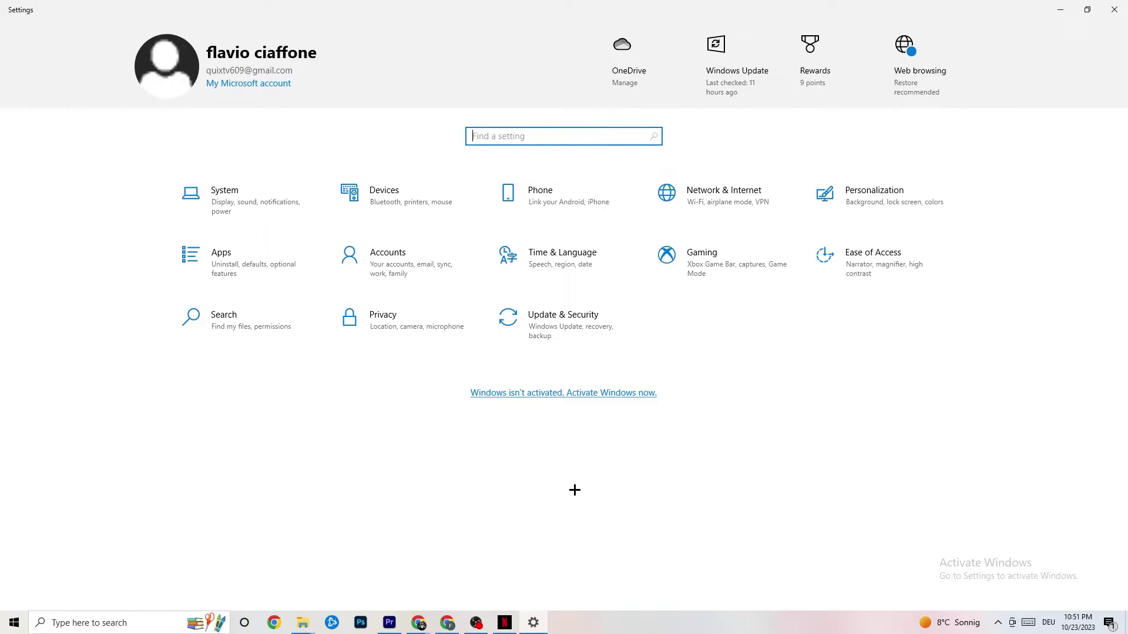
Keep System Display scaling at 100%, then go to Power & sleep (screen 10 min, sleep 30 min)
{"action": "left_click", "coordinate": [262, 213]}
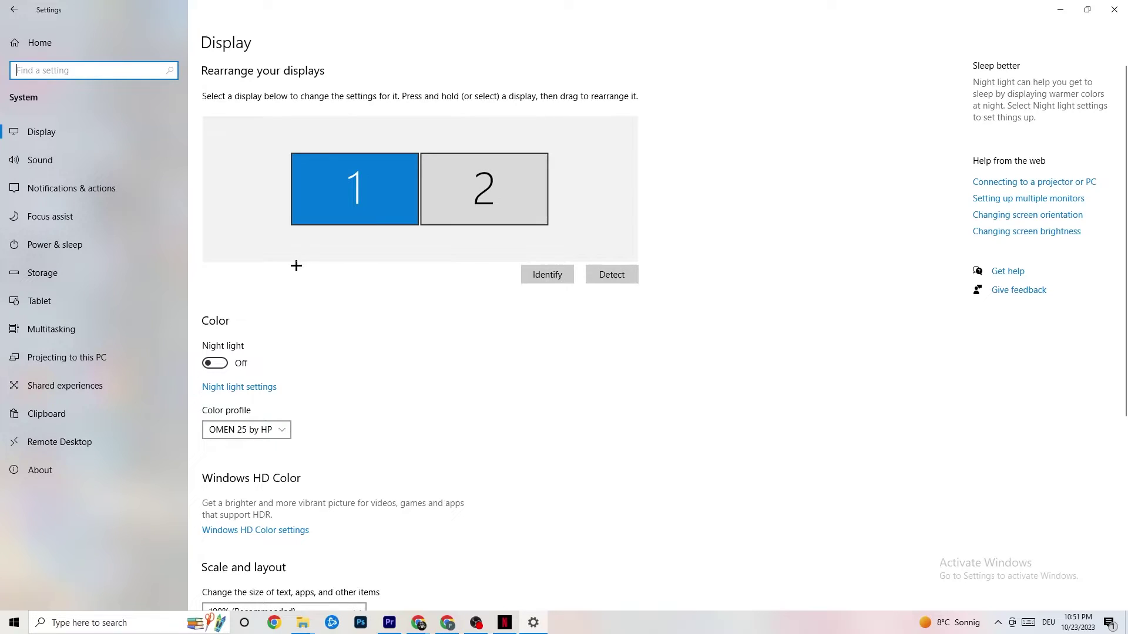
{"action": "scroll", "coordinate": [296, 266], "scroll_direction": "down", "scroll_amount": 5}
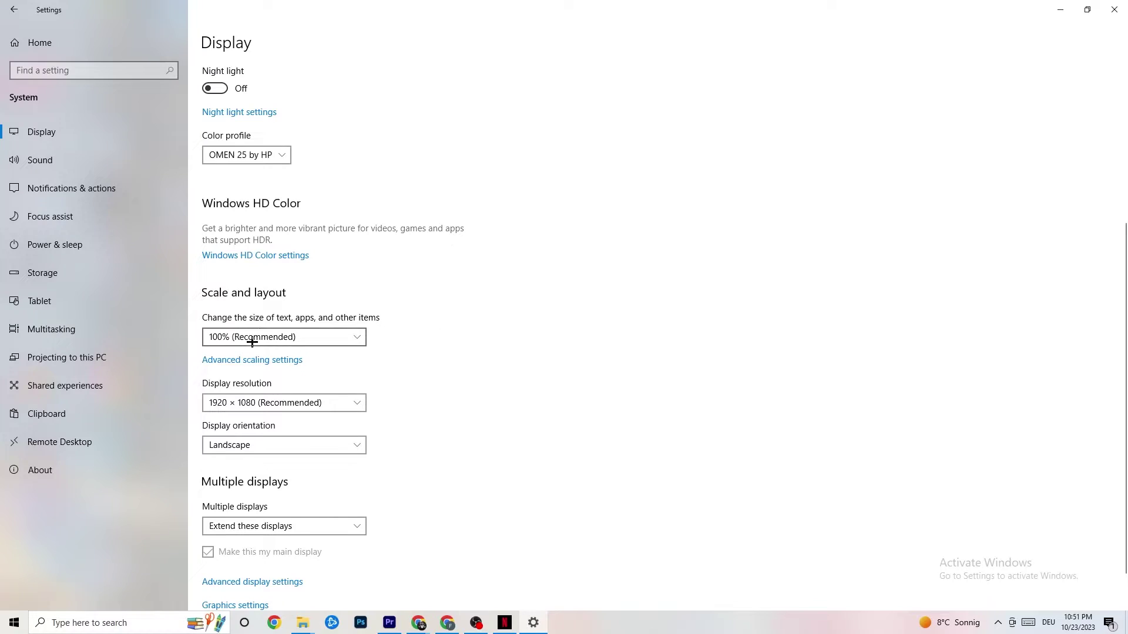
{"action": "left_click", "coordinate": [356, 329]}
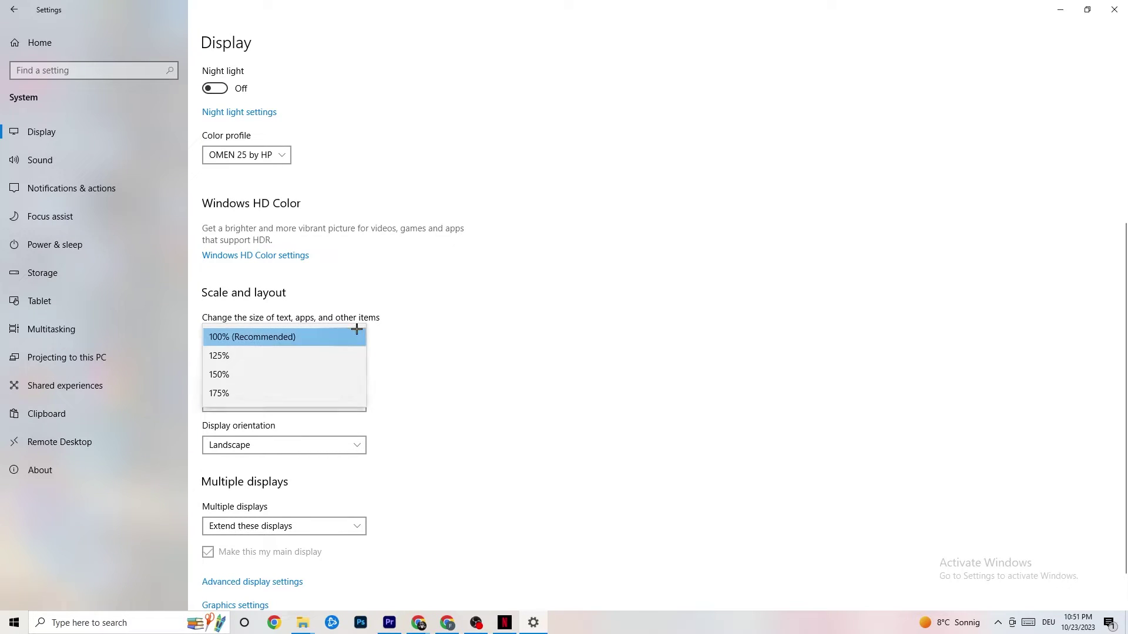
{"action": "left_click", "coordinate": [512, 290]}
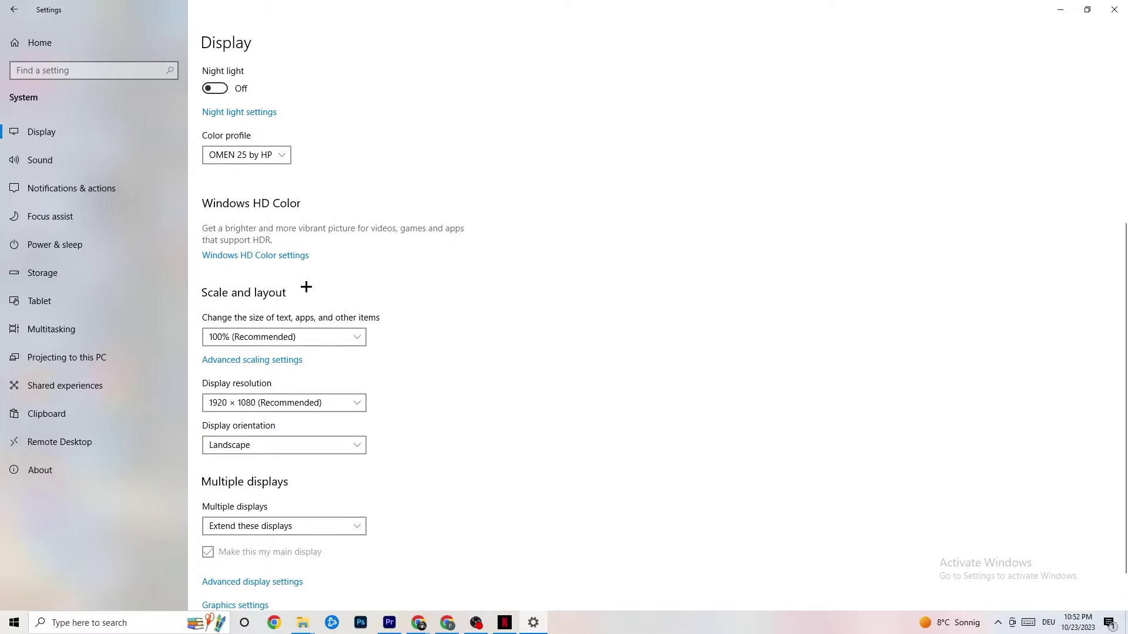
{"action": "left_click", "coordinate": [75, 242]}
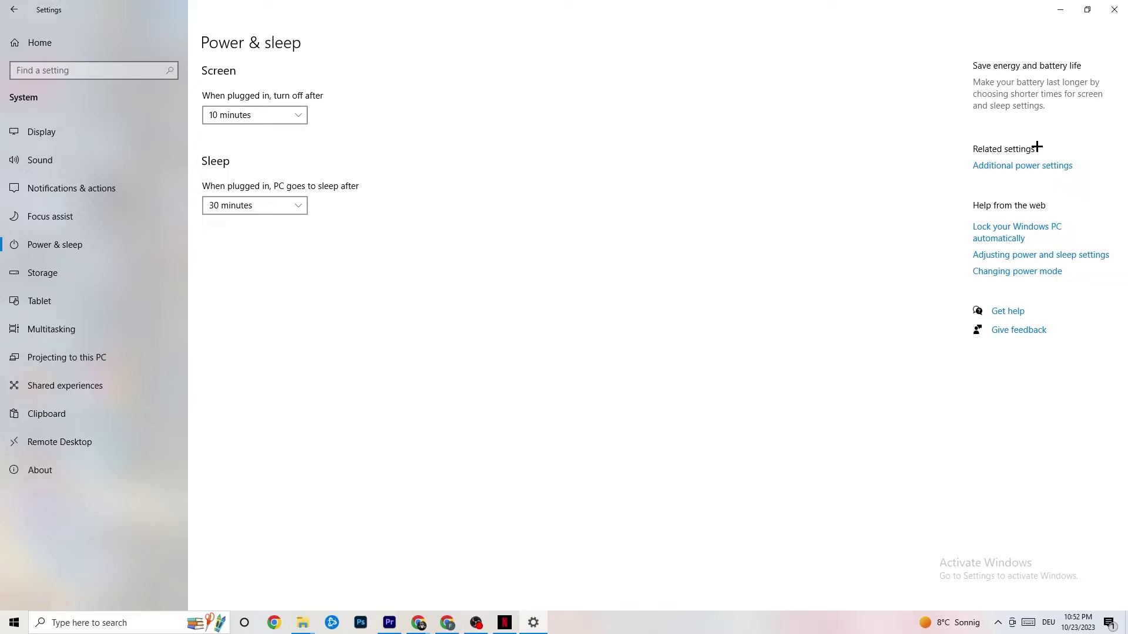
Review the power plans in Power Options, close it, and view System (C:) storage usage
{"action": "left_click", "coordinate": [1033, 167]}
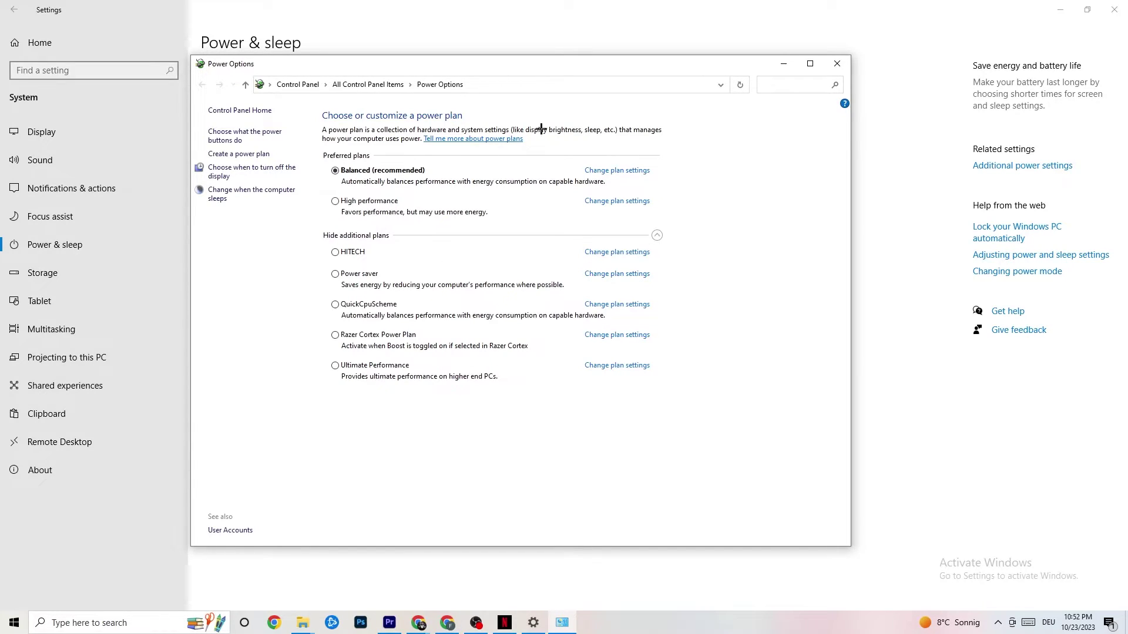
{"action": "left_click", "coordinate": [835, 66]}
{"action": "left_click", "coordinate": [150, 276]}
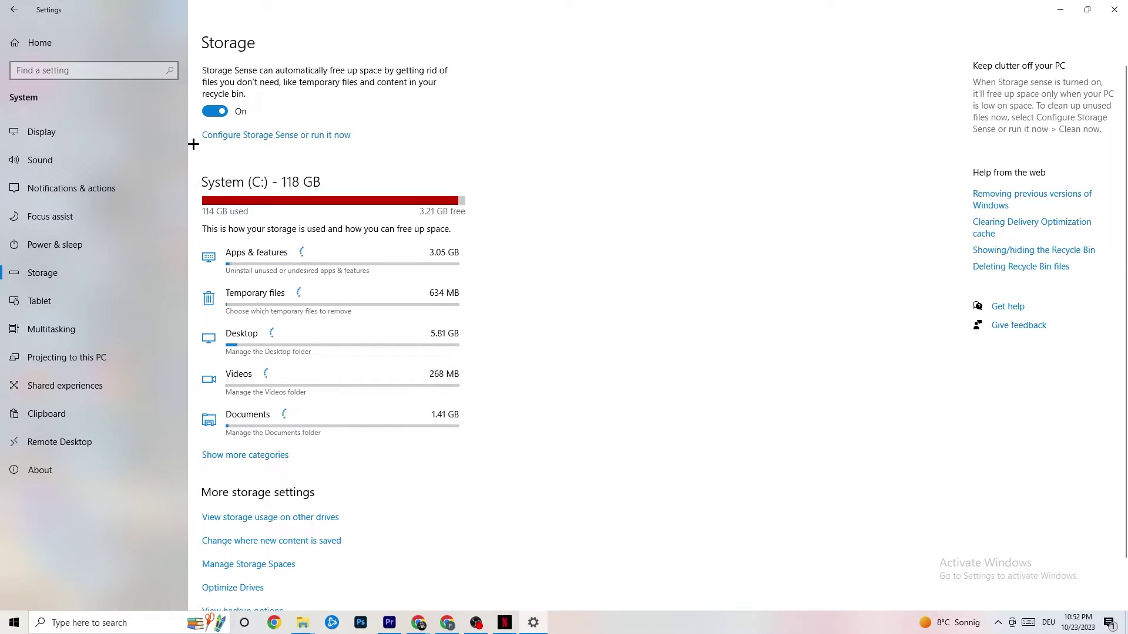
Keep Storage Sense weekly with 14-day recycle bin cleanup, then return to Settings Home
{"action": "left_click", "coordinate": [315, 136]}
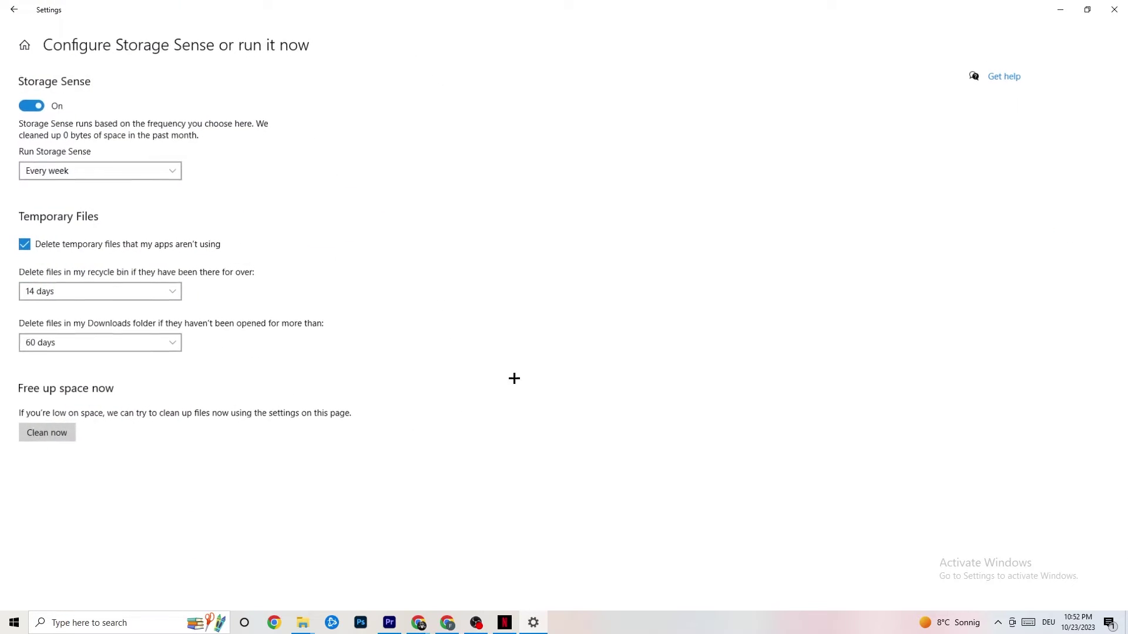
{"action": "left_click", "coordinate": [146, 164]}
{"action": "left_click", "coordinate": [146, 164]}
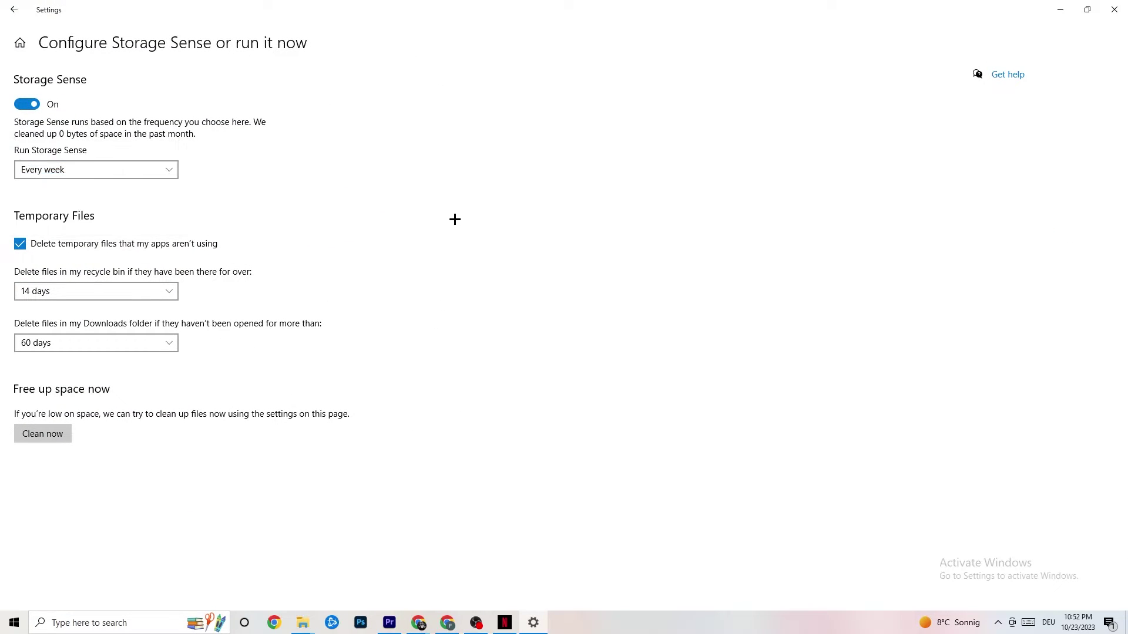
{"action": "left_click", "coordinate": [69, 168]}
{"action": "left_click", "coordinate": [256, 119]}
{"action": "left_click", "coordinate": [141, 291]}
{"action": "left_click", "coordinate": [138, 297]}
{"action": "left_click", "coordinate": [23, 10]}
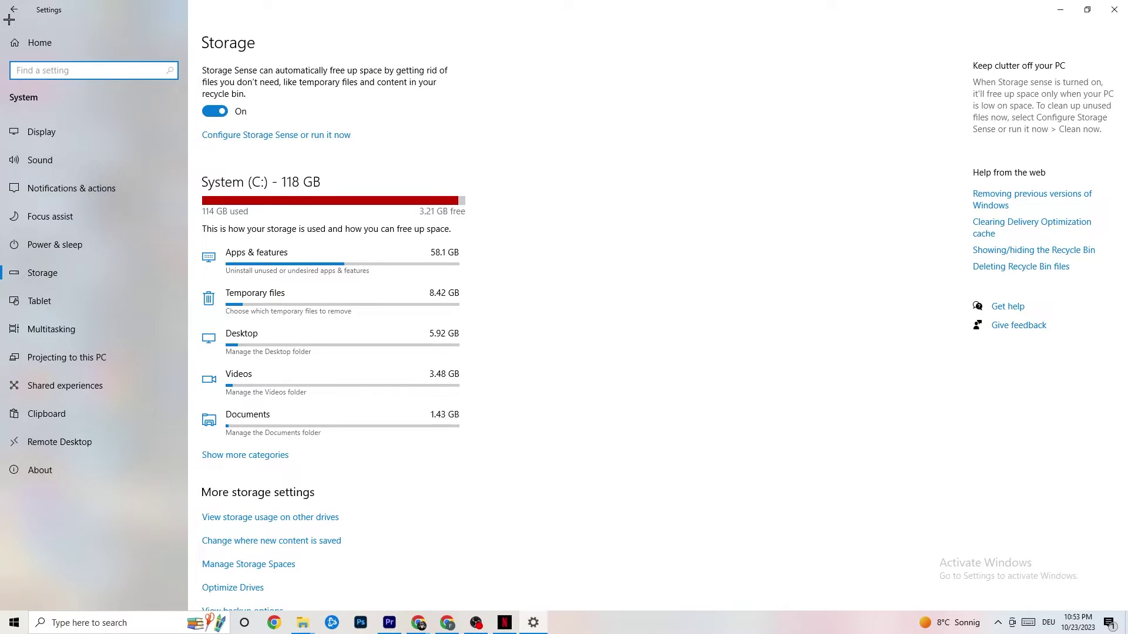
{"action": "left_click", "coordinate": [10, 16]}
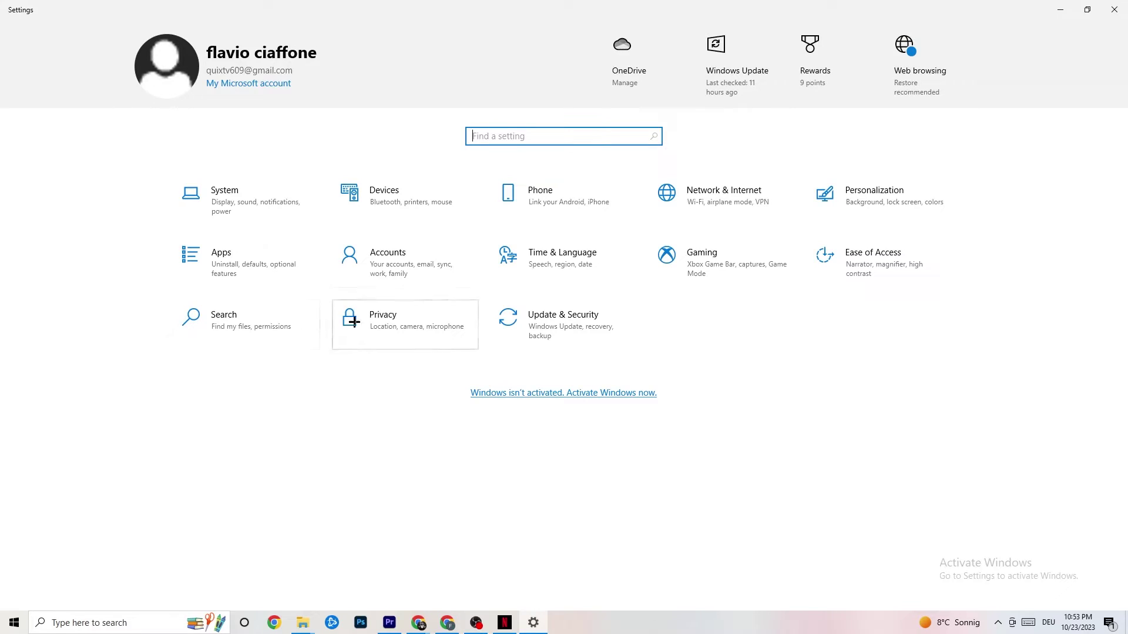
Review Xbox Game Bar in Gaming, then check Captures with background recording off and 30 fps
{"action": "left_click", "coordinate": [735, 246]}
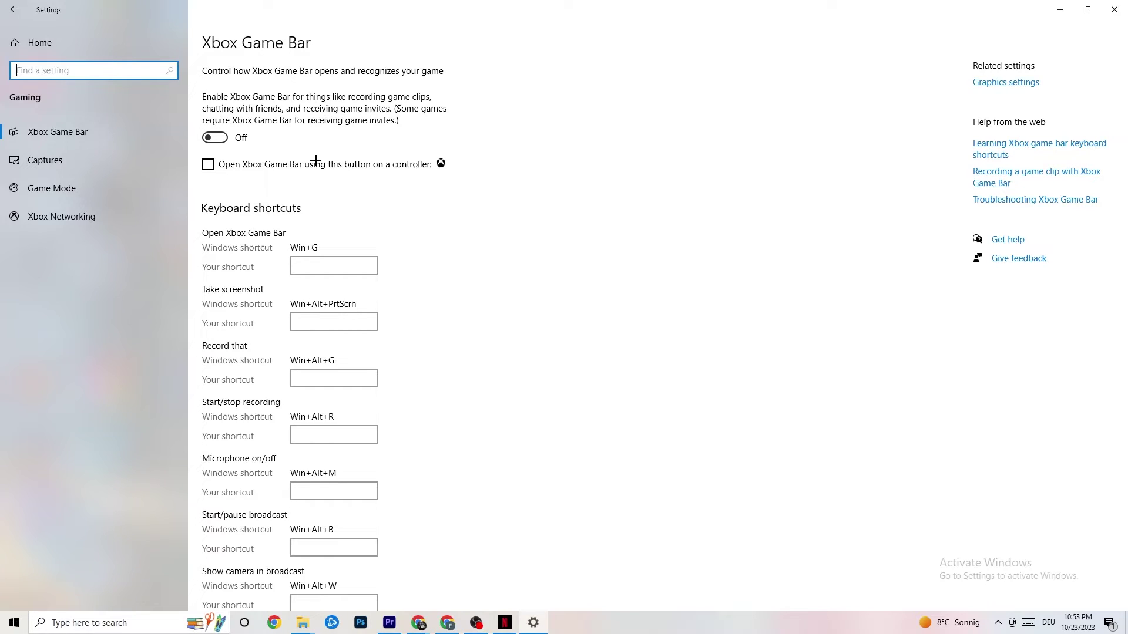
{"action": "left_click", "coordinate": [81, 160]}
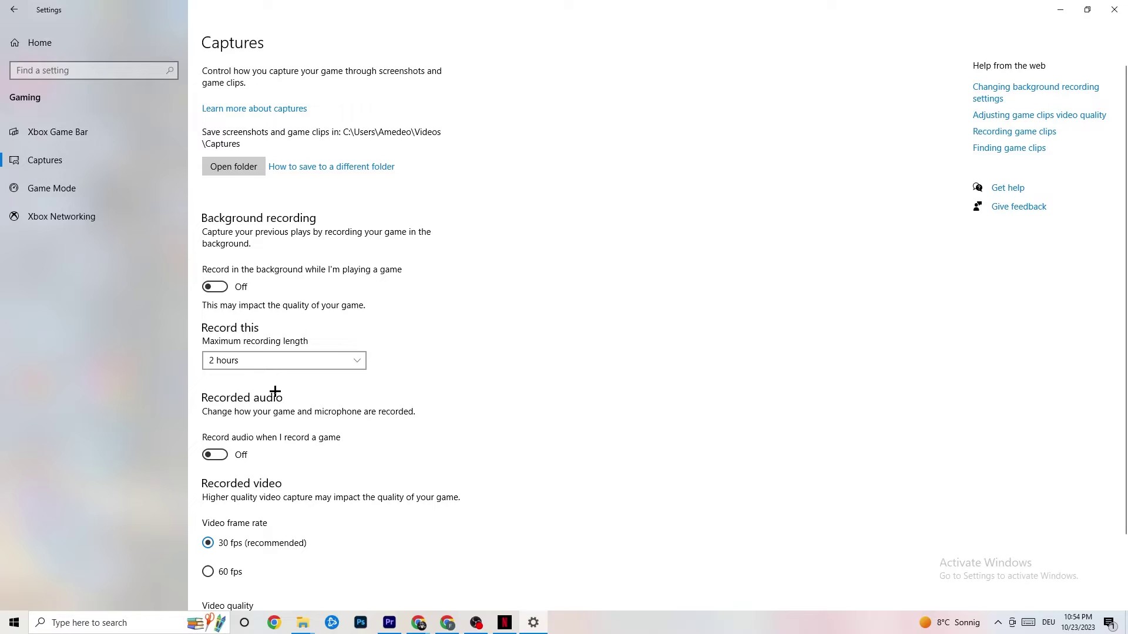
Confirm the Game Mode toggle is On, then close Settings
{"action": "left_click", "coordinate": [62, 188]}
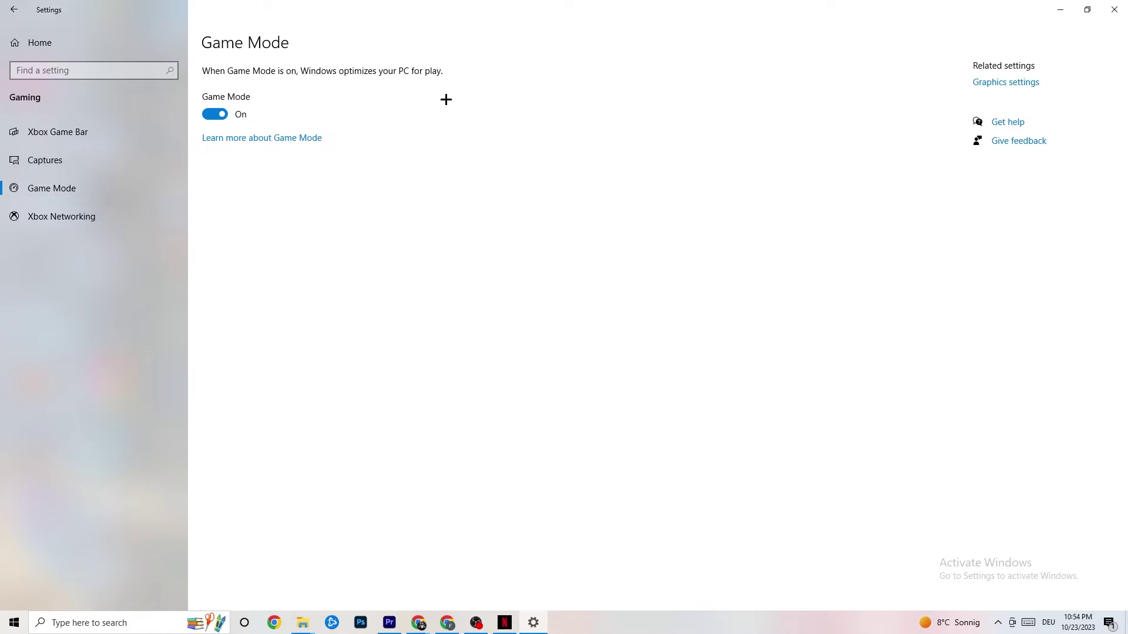
{"action": "left_click", "coordinate": [1104, 10]}
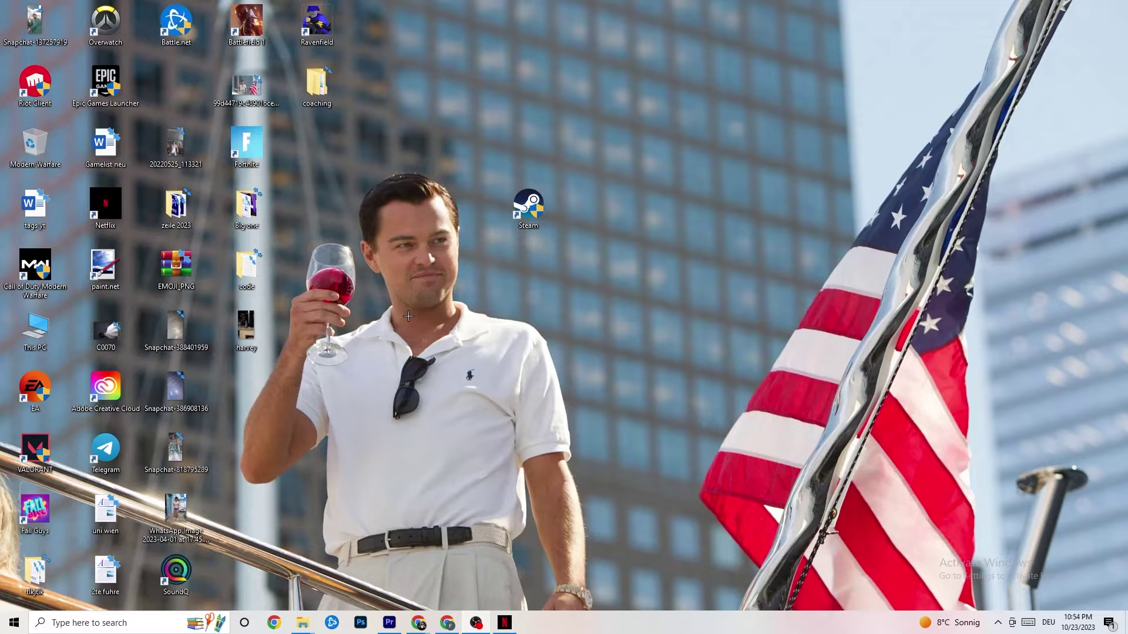
Open Task Manager from the taskbar, browse its Processes list, and leave Netflix running
{"action": "right_click", "coordinate": [576, 632]}
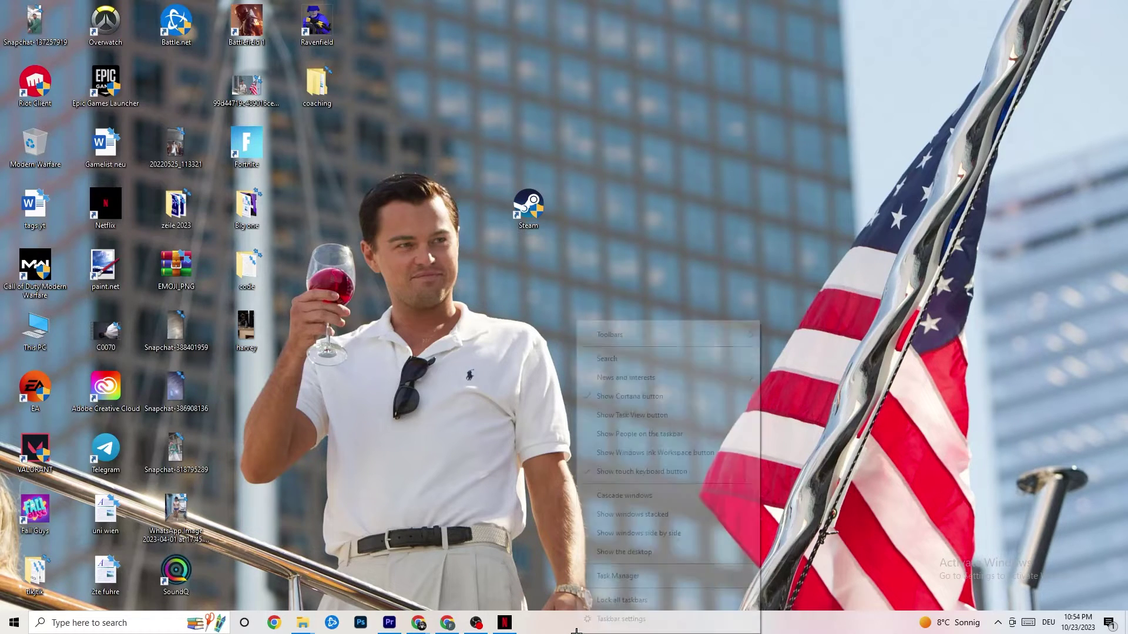
{"action": "left_click", "coordinate": [609, 577]}
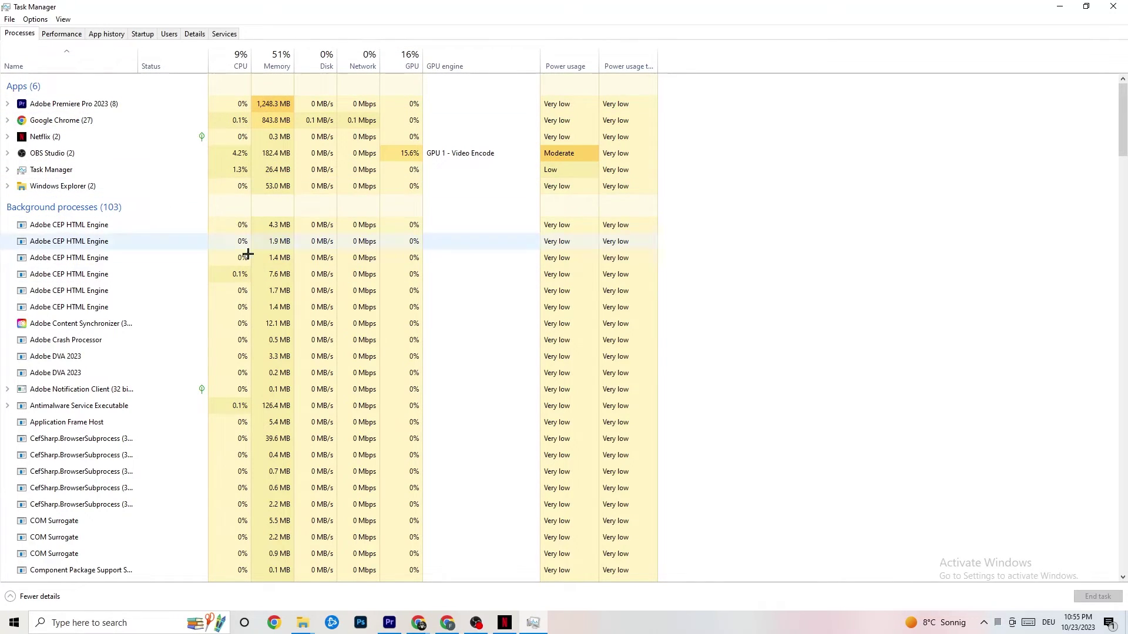
{"action": "scroll", "coordinate": [248, 433], "scroll_direction": "down", "scroll_amount": 3}
{"action": "scroll", "coordinate": [219, 380], "scroll_direction": "down", "scroll_amount": 4}
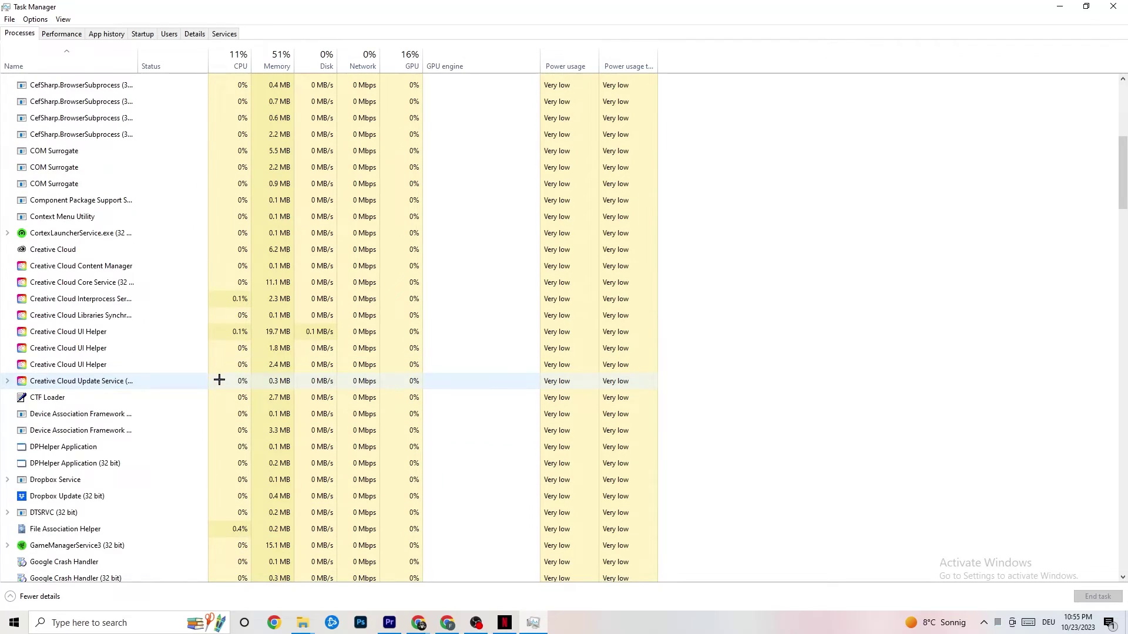
{"action": "scroll", "coordinate": [219, 390], "scroll_direction": "up", "scroll_amount": 7}
{"action": "scroll", "coordinate": [183, 343], "scroll_direction": "down", "scroll_amount": 3}
{"action": "scroll", "coordinate": [183, 343], "scroll_direction": "up", "scroll_amount": 3}
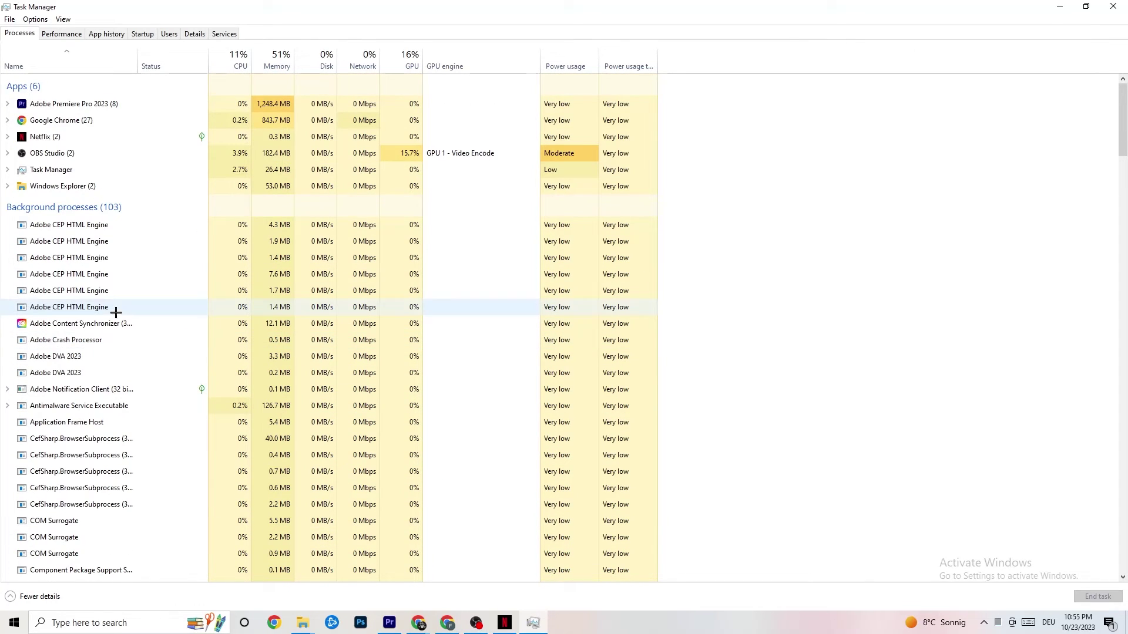
{"action": "right_click", "coordinate": [73, 139]}
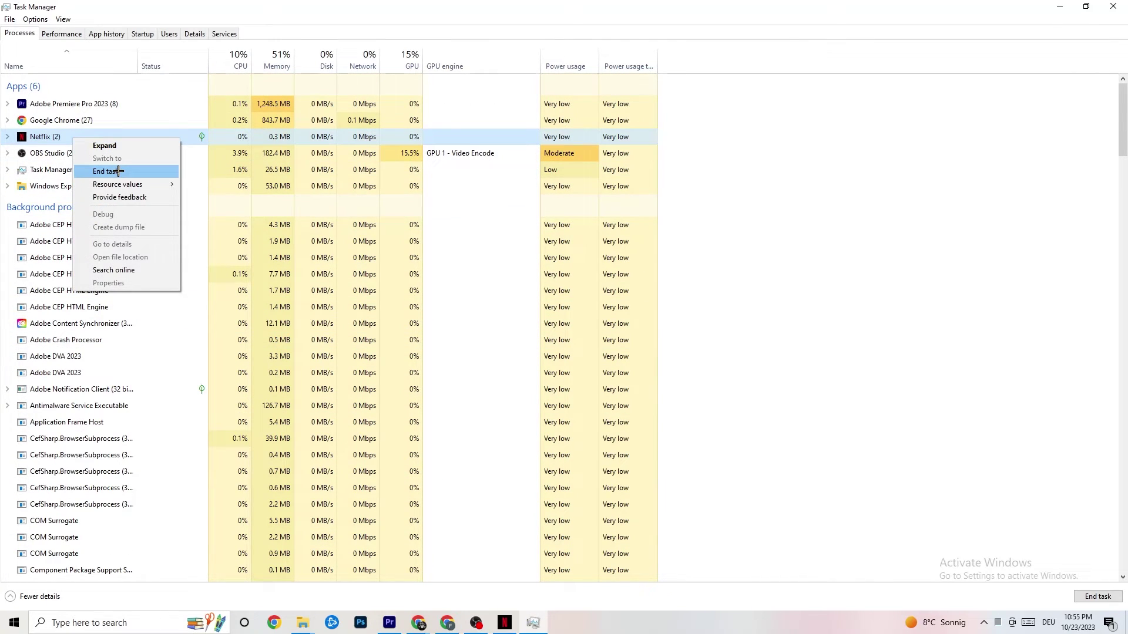
{"action": "left_click", "coordinate": [830, 197]}
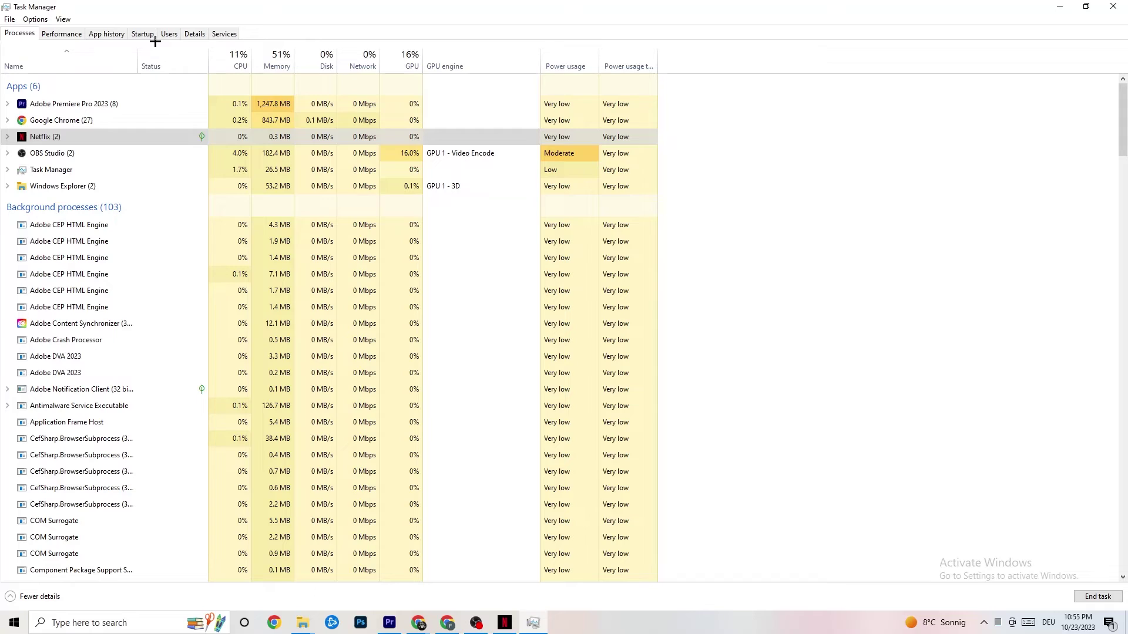
Check Adobe Premiere Pro's priority in Details without changing it, then show the Startup apps list
{"action": "left_click", "coordinate": [184, 35]}
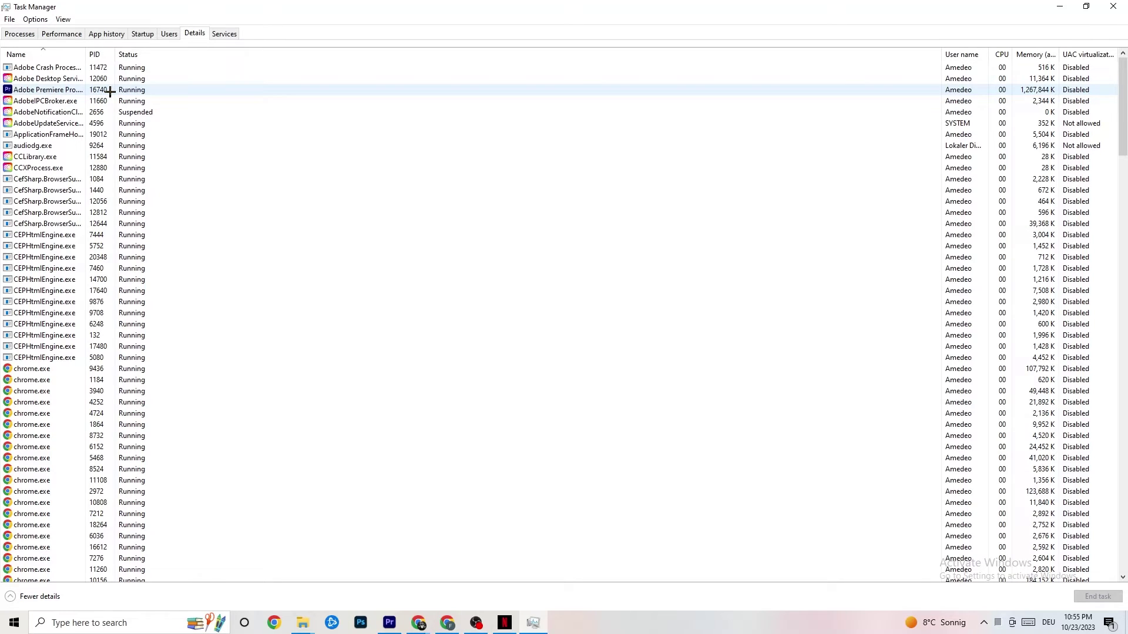
{"action": "right_click", "coordinate": [111, 92]}
{"action": "mouse_move", "coordinate": [173, 143]}
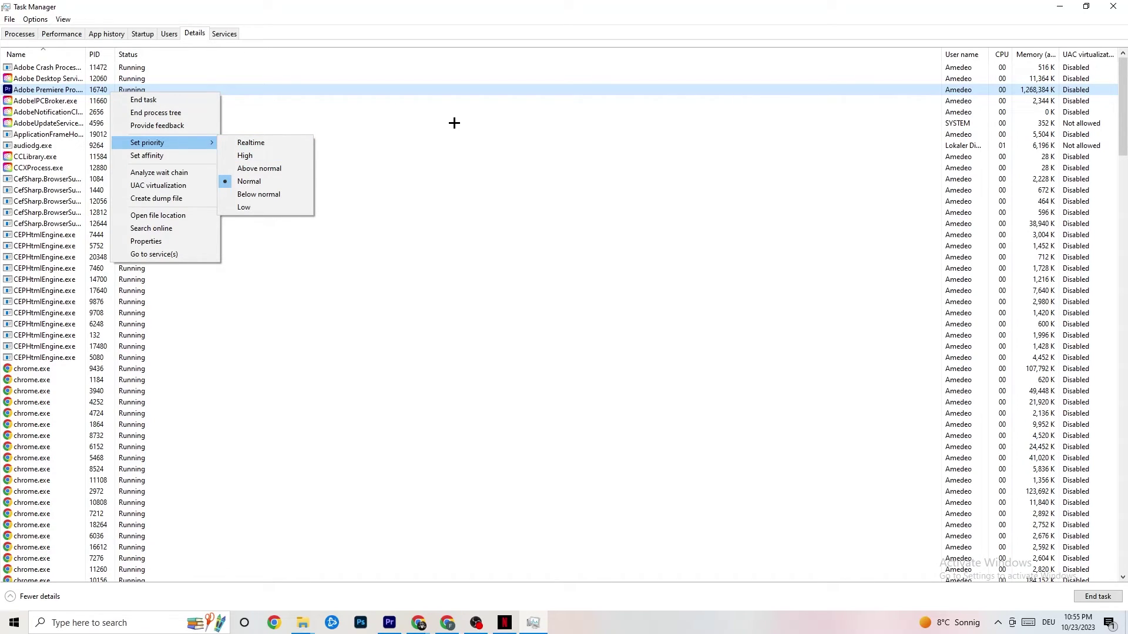
{"action": "left_click", "coordinate": [186, 143]}
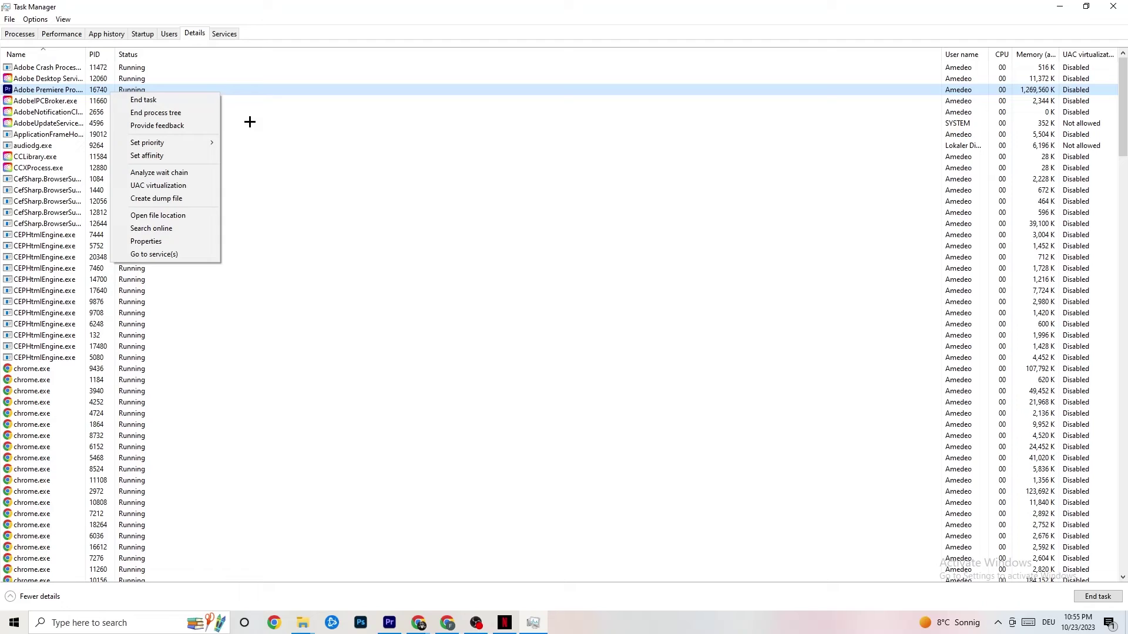
{"action": "left_click", "coordinate": [147, 35]}
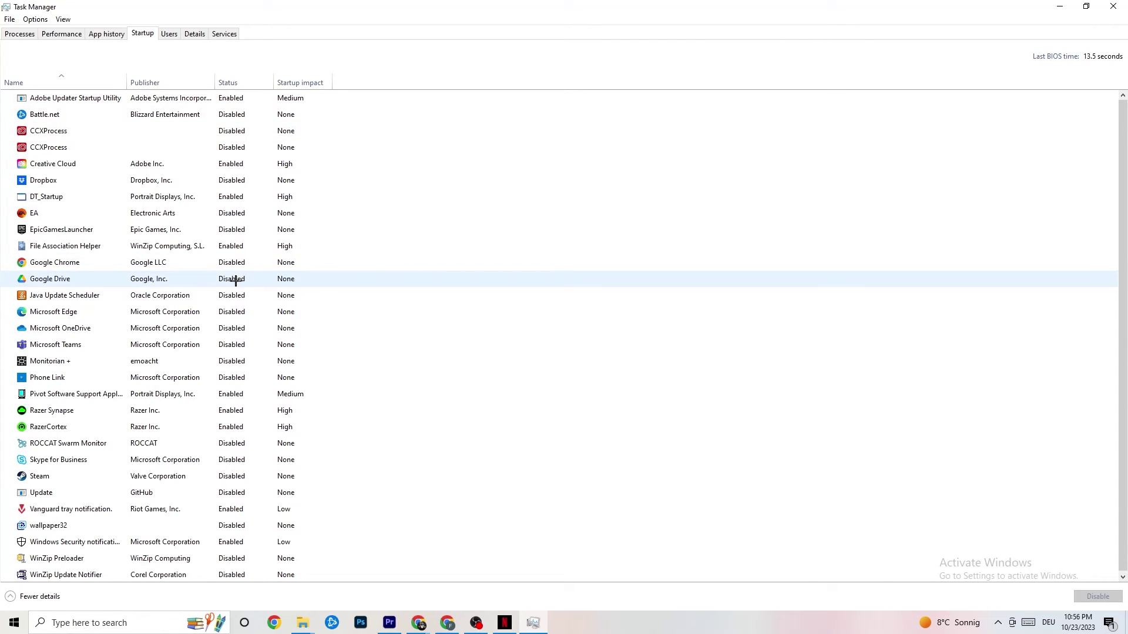
{"action": "right_click", "coordinate": [162, 280]}
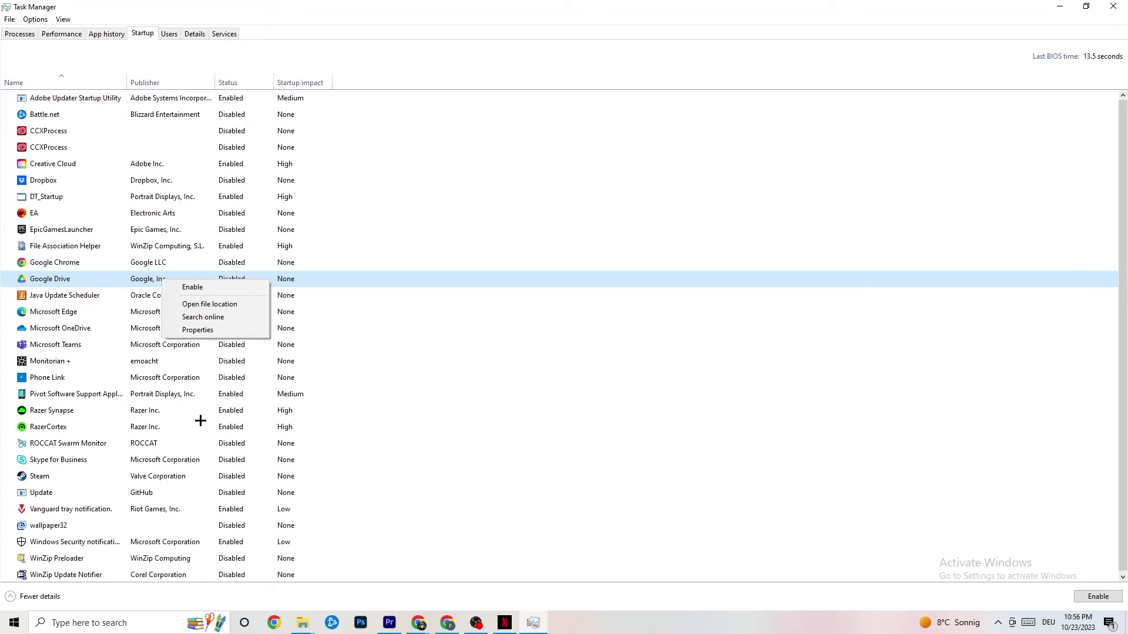
{"action": "right_click", "coordinate": [222, 395]}
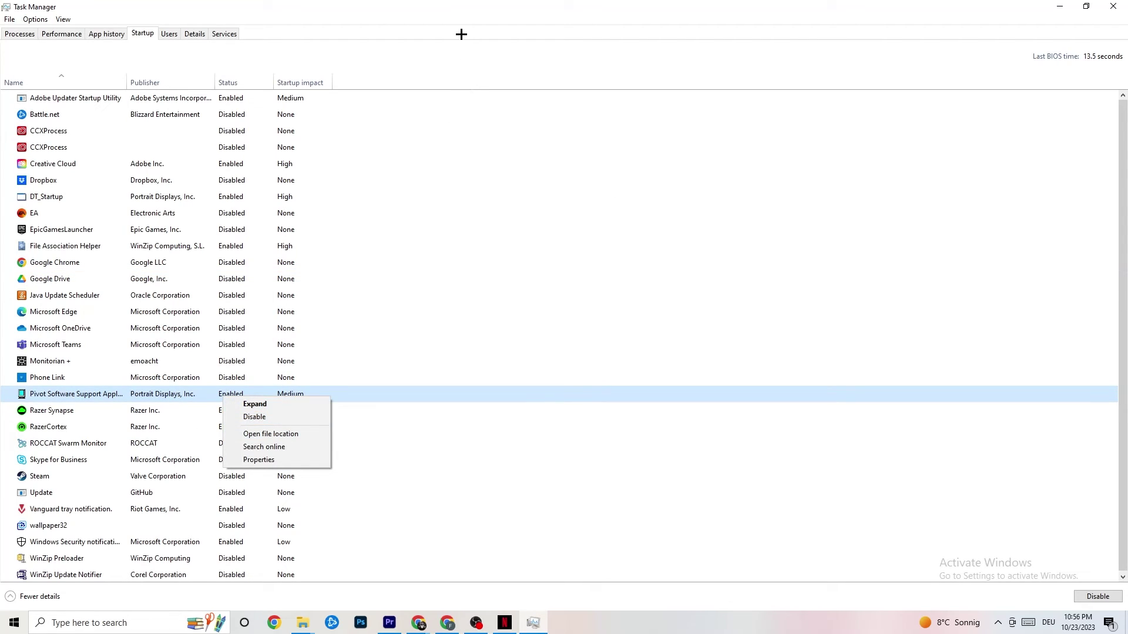
{"action": "left_click", "coordinate": [457, 18]}
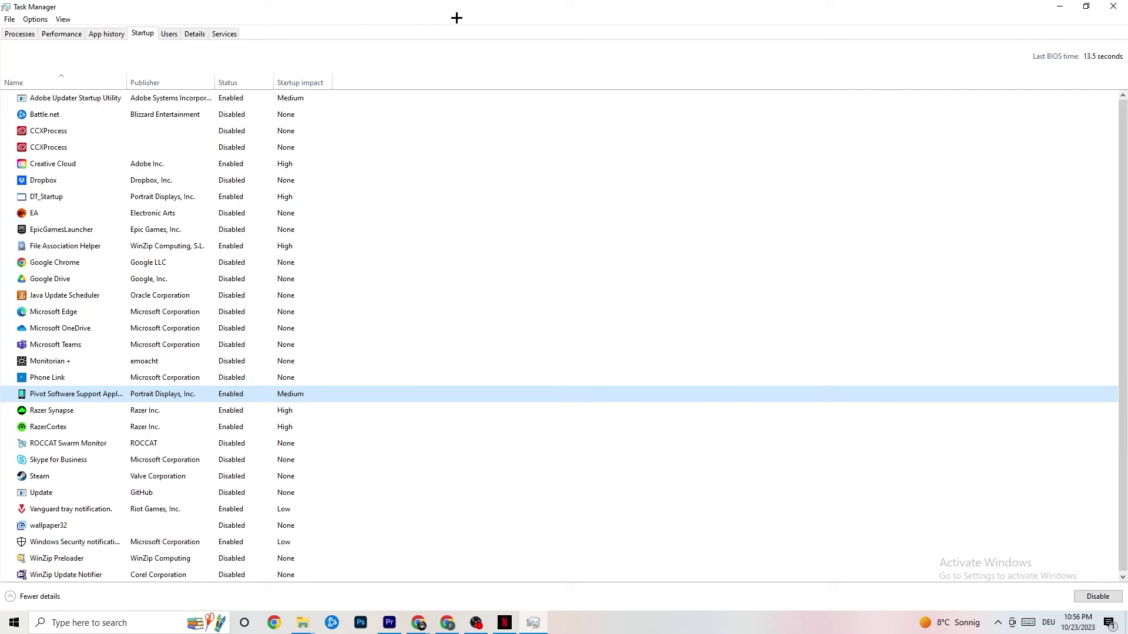